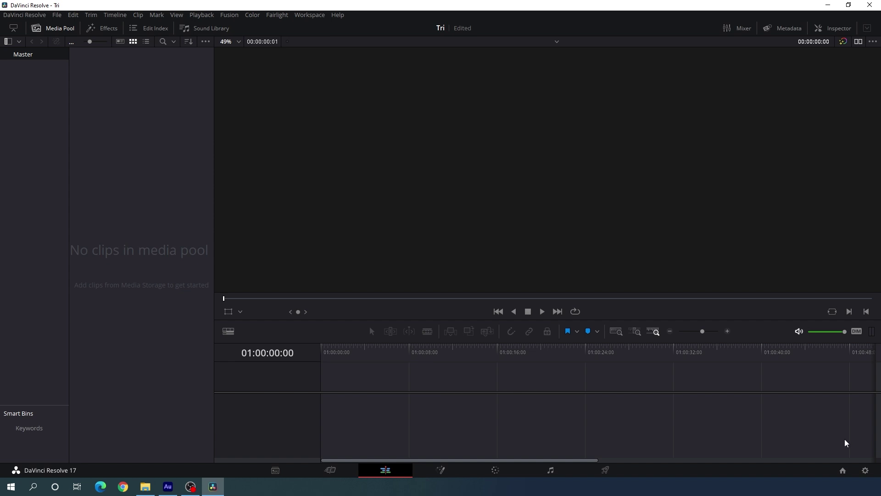
Set the project's timeline frame rate to 30 frames per second and save the project settings.
{"action": "left_click", "coordinate": [865, 470]}
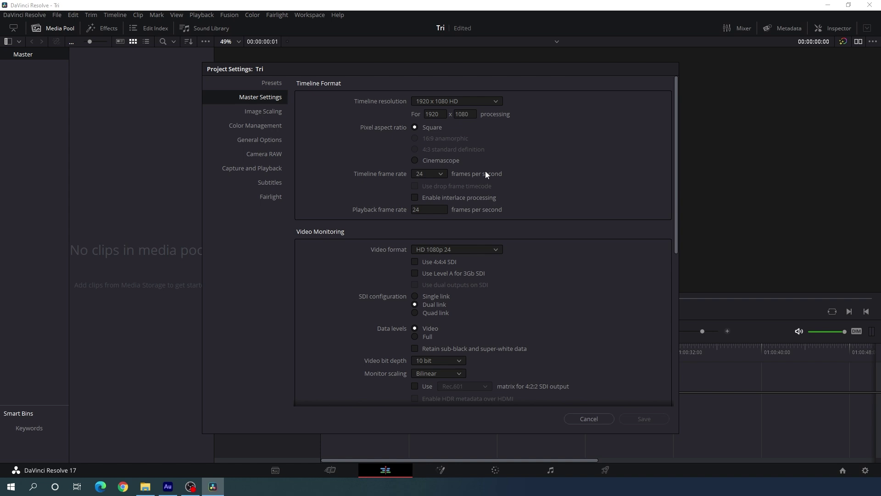
{"action": "left_click", "coordinate": [441, 174]}
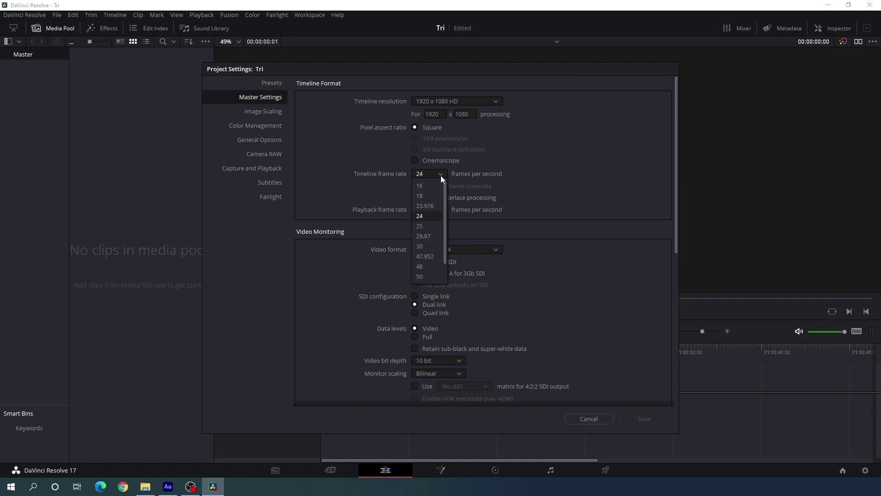
{"action": "left_click", "coordinate": [431, 247]}
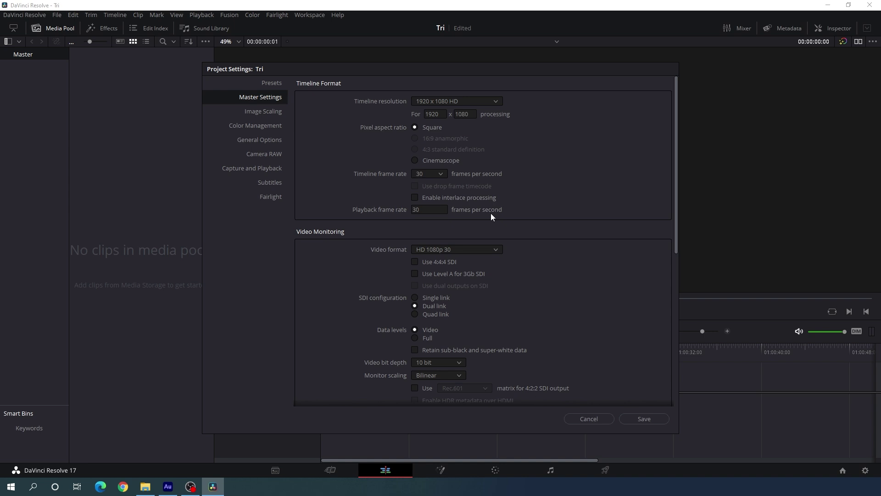
{"action": "left_click", "coordinate": [441, 174]}
{"action": "scroll", "coordinate": [430, 277], "scroll_direction": "down", "scroll_amount": 1}
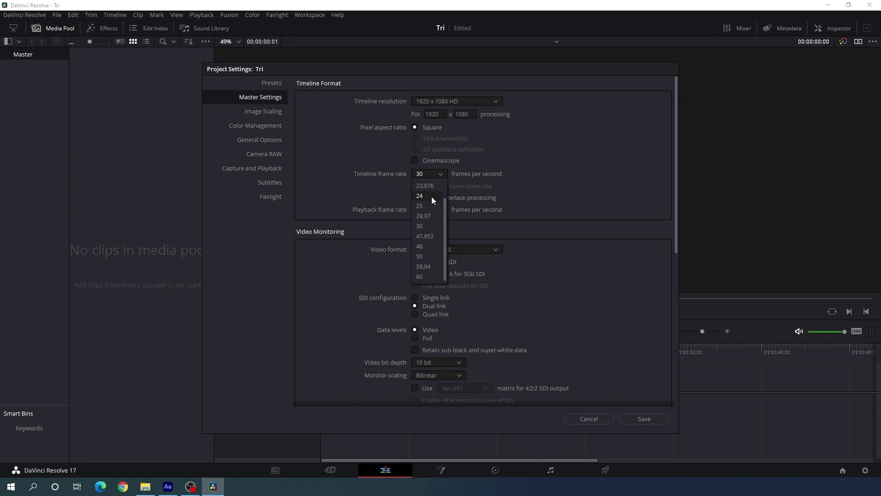
{"action": "left_click", "coordinate": [430, 226]}
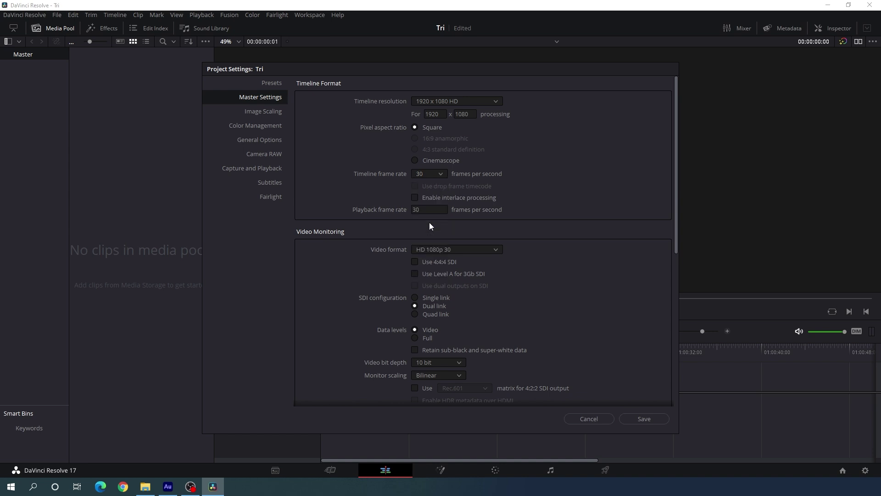
{"action": "left_click", "coordinate": [636, 418]}
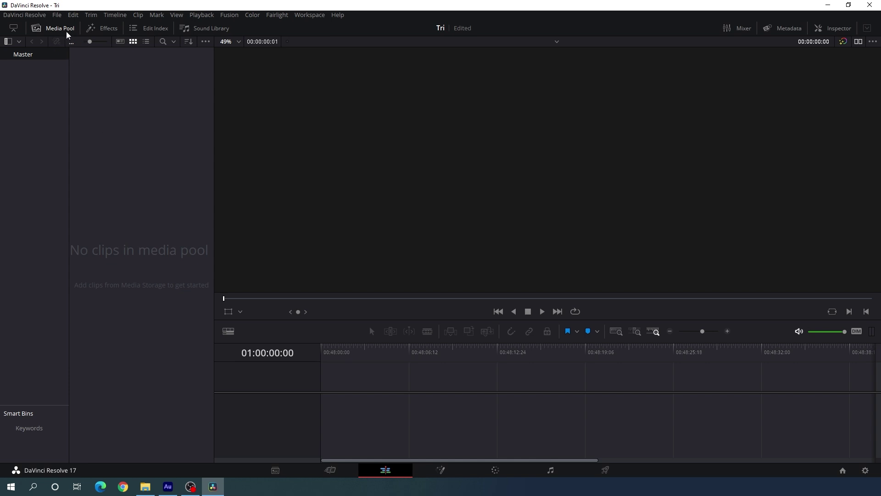
Create a new Fusion composition clip named "Fusion Co" with a duration of 3 seconds.
{"action": "right_click", "coordinate": [122, 134]}
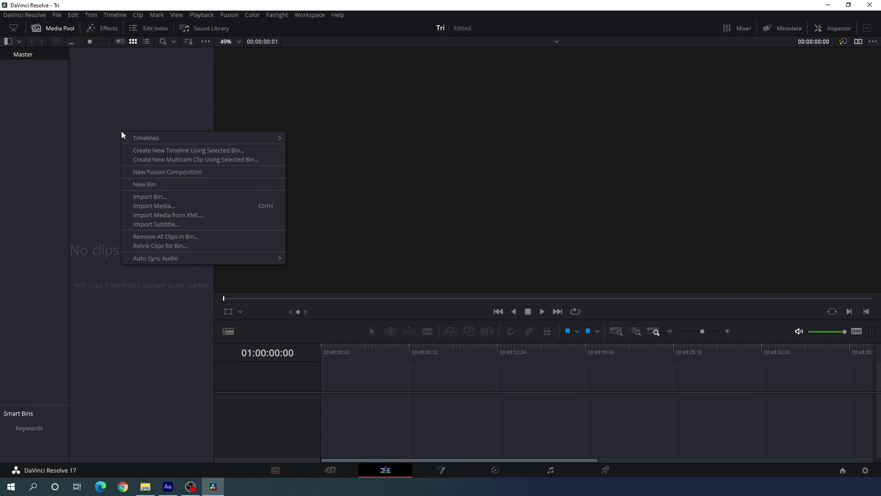
{"action": "left_click", "coordinate": [174, 173]}
{"action": "left_click_drag", "start_coordinate": [478, 248], "coordinate": [441, 246]}
{"action": "key", "text": "BackSpace"}
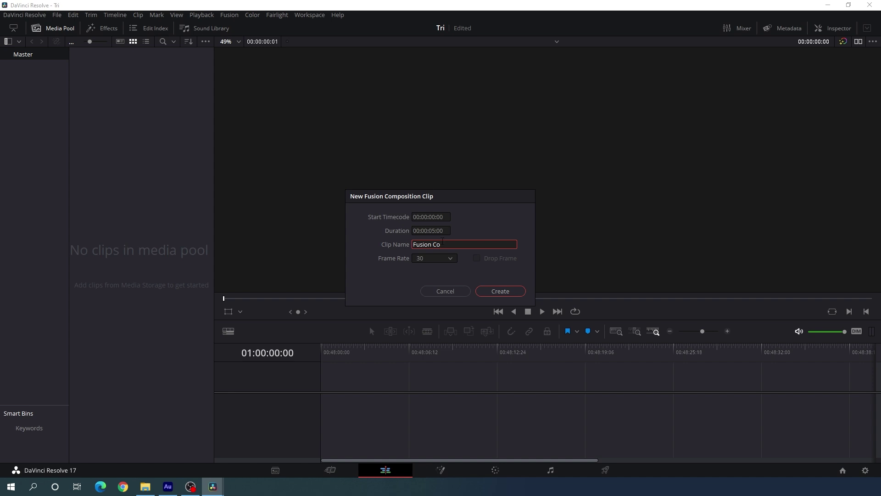
{"action": "left_click", "coordinate": [439, 231]}
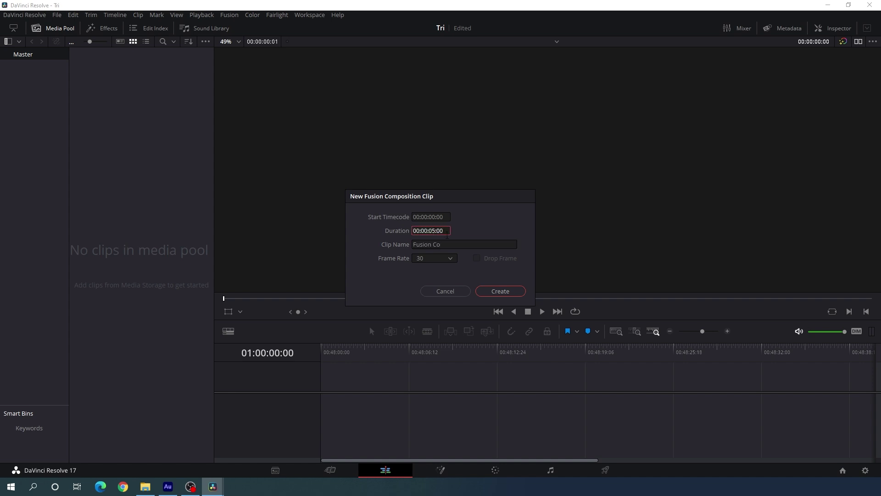
{"action": "key", "text": "BackSpace"}
{"action": "type", "text": "3"}
{"action": "left_click", "coordinate": [495, 292]}
Place the Fusion Co clip at the start of a new timeline and open it on the Fusion page.
{"action": "left_click_drag", "start_coordinate": [118, 88], "coordinate": [323, 382]}
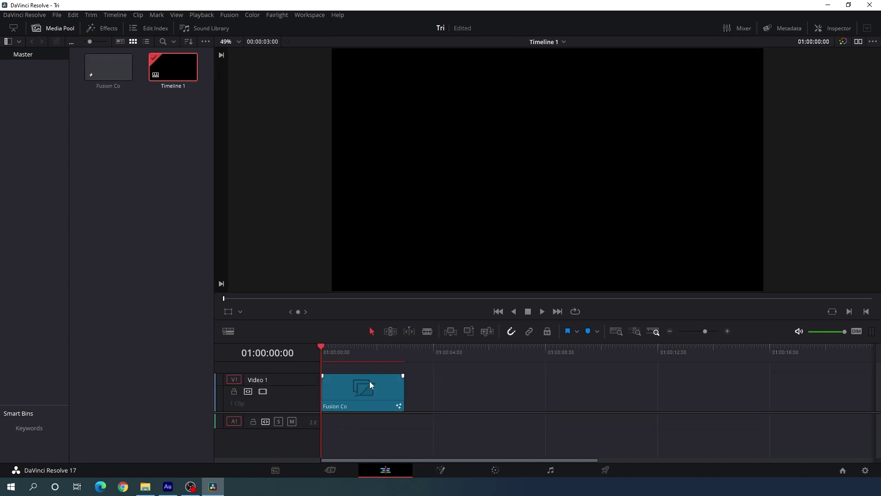
{"action": "left_click", "coordinate": [448, 471]}
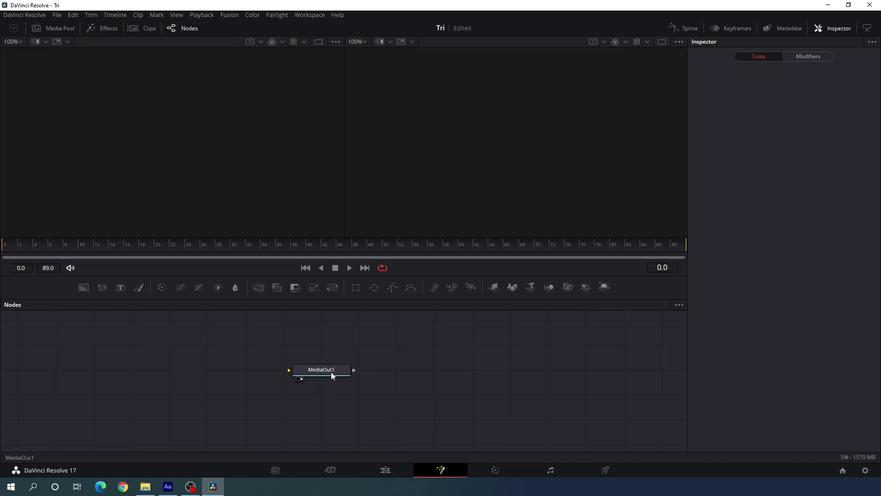
Move the MediaOut1 node to the far lower side of the node graph and switch to a single viewer.
{"action": "left_click_drag", "start_coordinate": [322, 370], "coordinate": [629, 420]}
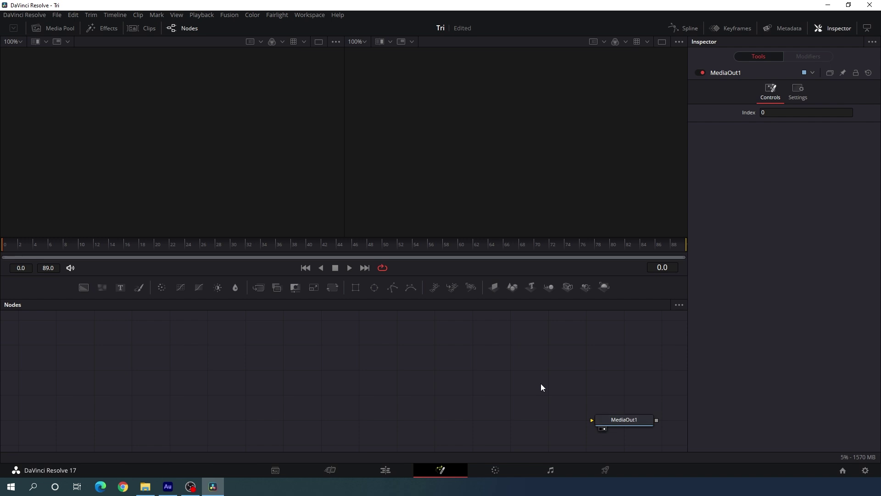
{"action": "left_click", "coordinate": [661, 42]}
Import the landscape Unsplash portrait (GAjSIOOnYq4) from the Downloads folder into the media pool.
{"action": "left_click", "coordinate": [59, 29]}
{"action": "right_click", "coordinate": [122, 112]}
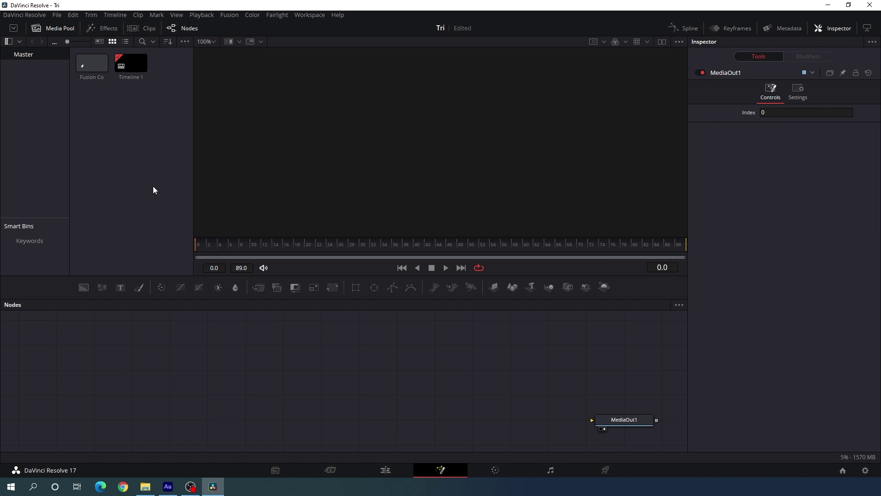
{"action": "left_click", "coordinate": [152, 185]}
{"action": "scroll", "coordinate": [278, 166], "scroll_direction": "down", "scroll_amount": 3}
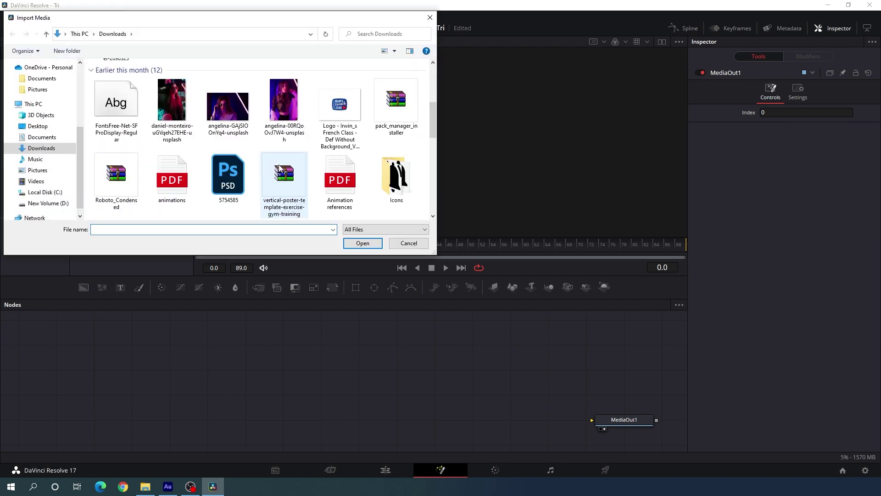
{"action": "left_click", "coordinate": [234, 118]}
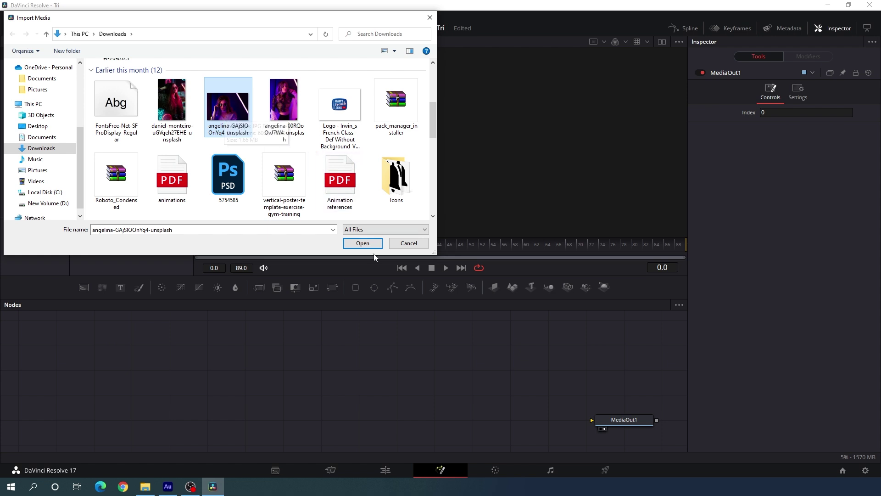
{"action": "left_click", "coordinate": [362, 244]}
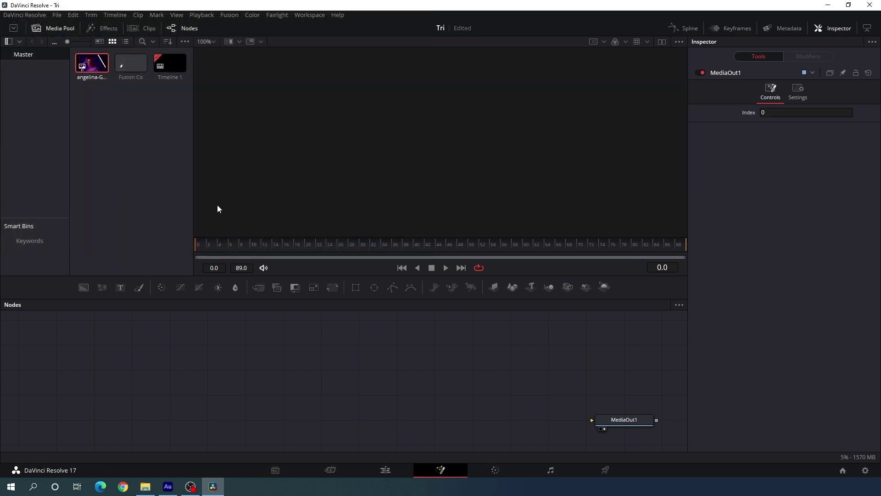
Add the imported portrait to the node graph as a media input node and hide the media pool.
{"action": "left_click_drag", "start_coordinate": [98, 69], "coordinate": [245, 395]}
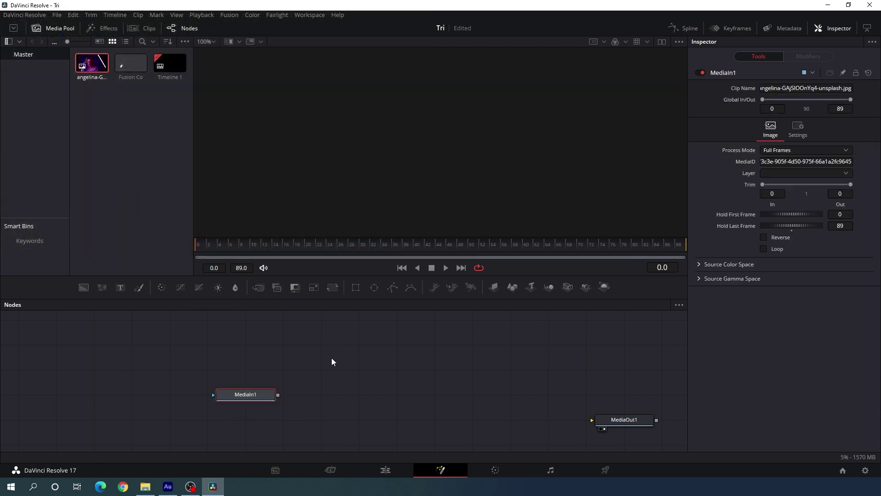
{"action": "left_click", "coordinate": [57, 29]}
{"action": "mouse_move", "coordinate": [253, 396]}
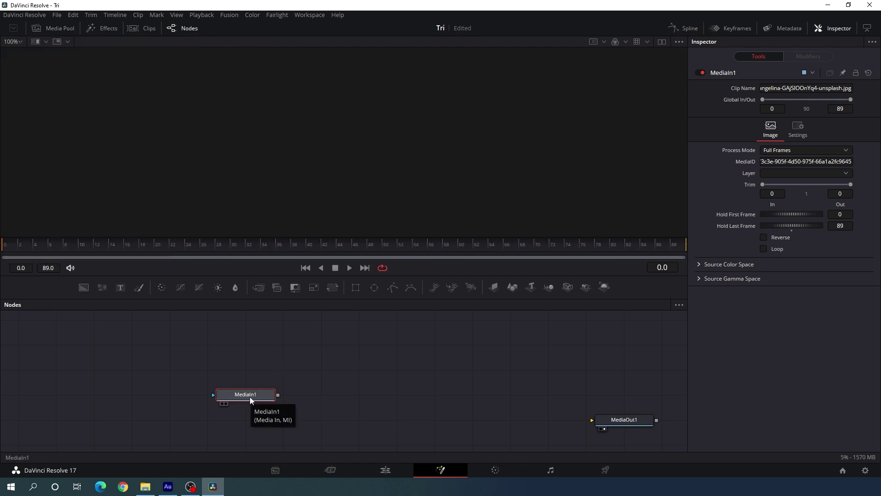
{"action": "key", "text": "F2"}
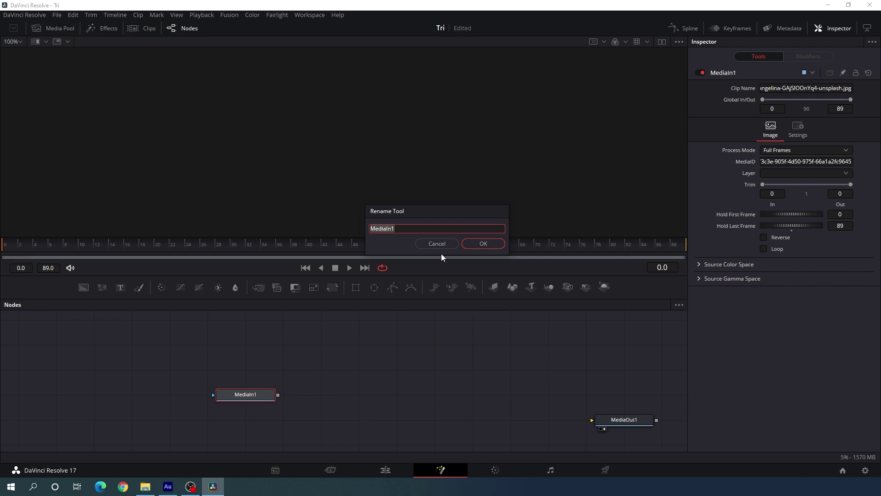
{"action": "key", "text": "Escape"}
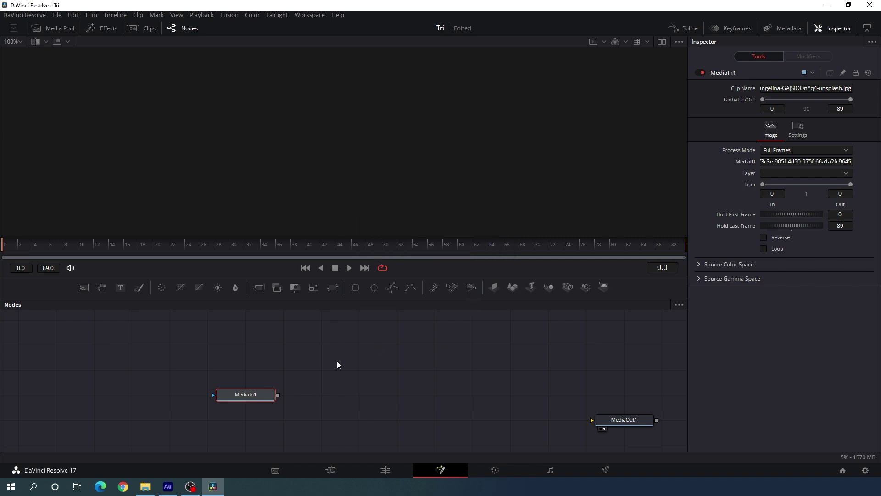
Rename the MediaIn1 node as Image.
{"action": "right_click", "coordinate": [258, 394]}
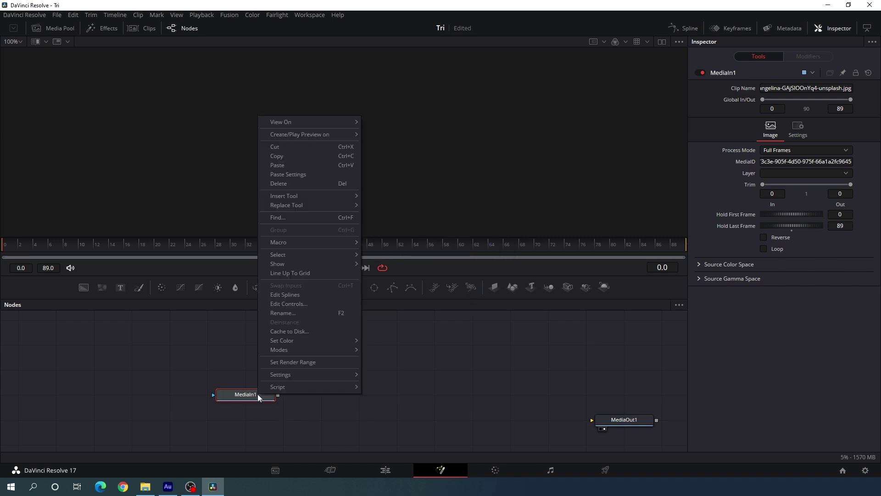
{"action": "left_click", "coordinate": [285, 314]}
{"action": "key", "text": "BackSpace"}
{"action": "type", "text": "Image"}
{"action": "key", "text": "Return"}
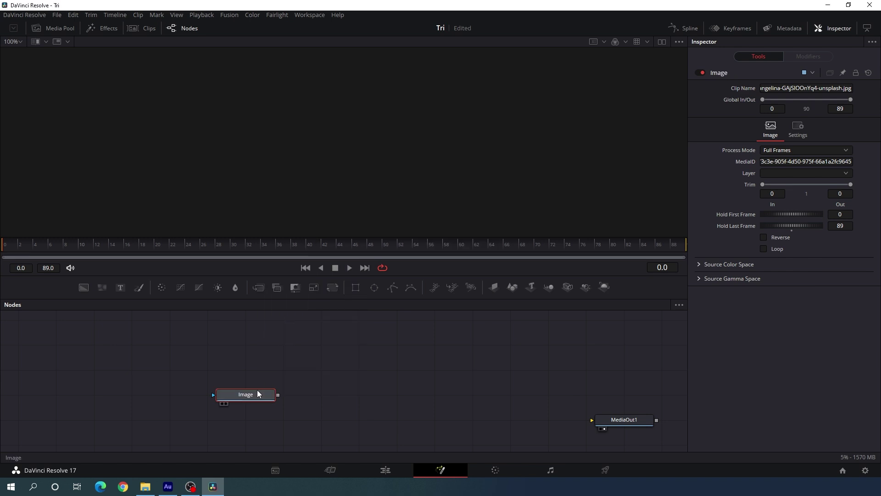
Display the Image node in the viewer and move the node farther from MediaOut1 in the graph.
{"action": "key", "text": "1"}
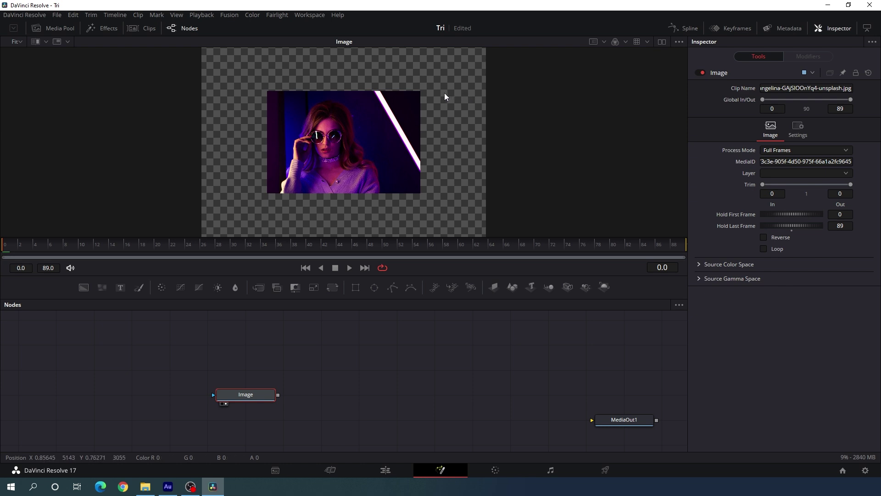
{"action": "left_click_drag", "start_coordinate": [436, 77], "coordinate": [435, 99]}
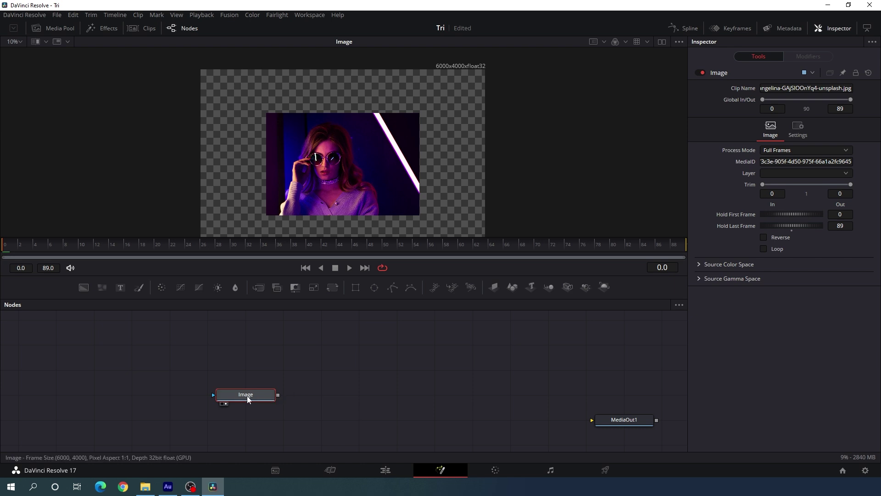
{"action": "left_click_drag", "start_coordinate": [257, 396], "coordinate": [218, 400]}
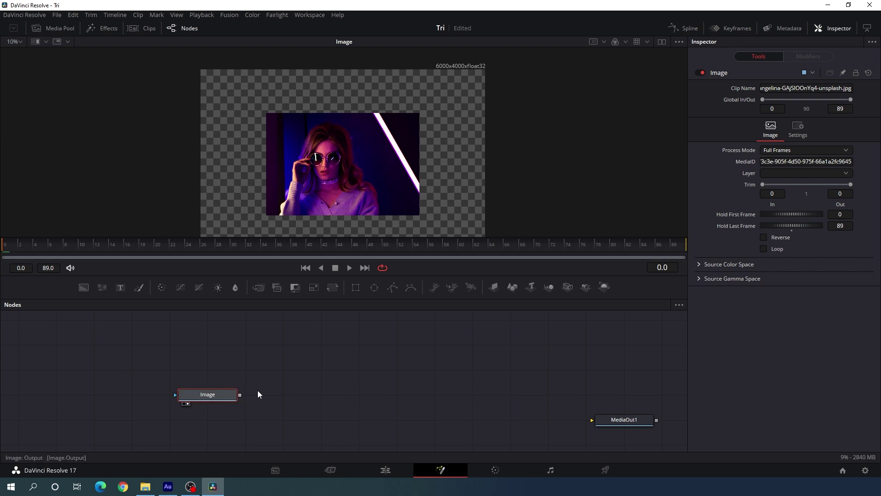
Add a Transform node after the Image node and rename it ImageCont.
{"action": "left_click", "coordinate": [333, 287]}
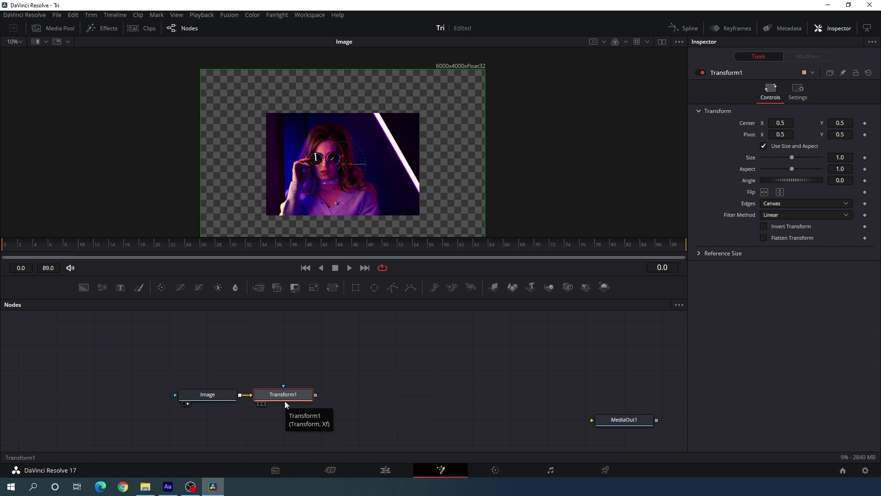
{"action": "key", "text": "F2"}
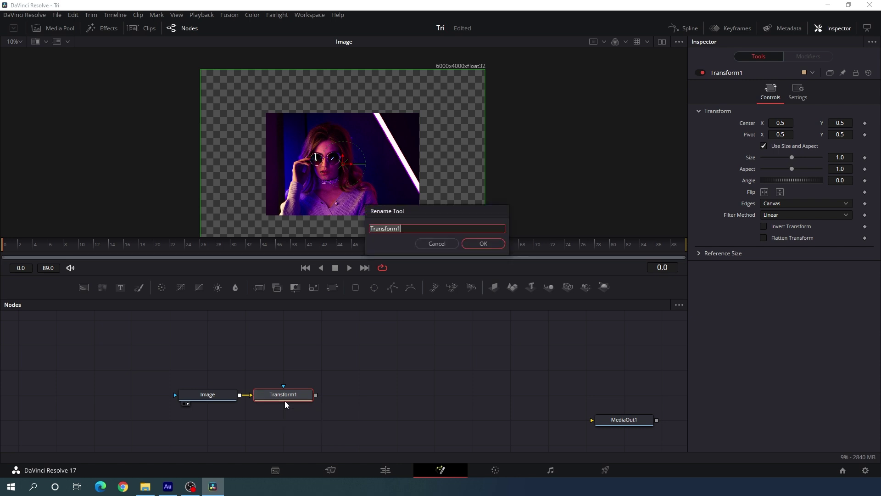
{"action": "key", "text": "BackSpace"}
{"action": "type", "text": "Image Cont"}
{"action": "left_click", "coordinate": [483, 243]}
Display the ImageCont node in the viewer.
{"action": "left_click_drag", "start_coordinate": [303, 393], "coordinate": [304, 344]}
{"action": "key", "text": "ctrl+z"}
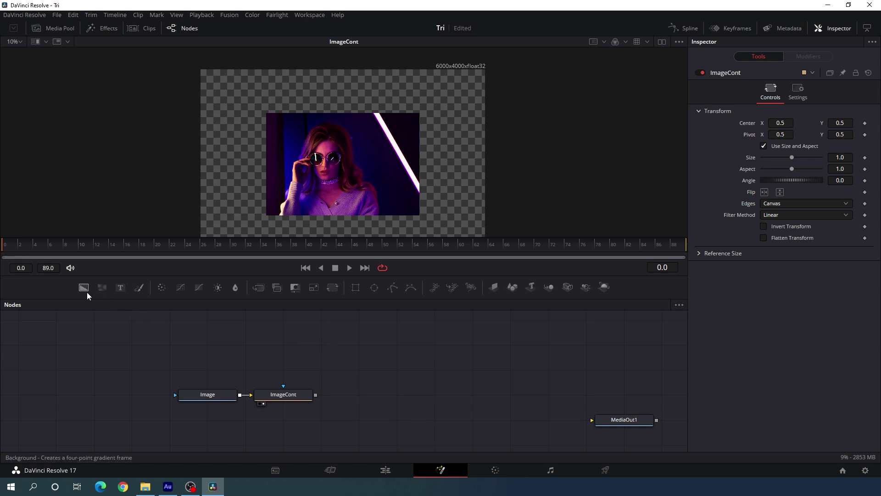
Add a Background node above the Image node and rename it Matte.
{"action": "left_click_drag", "start_coordinate": [85, 290], "coordinate": [211, 360]}
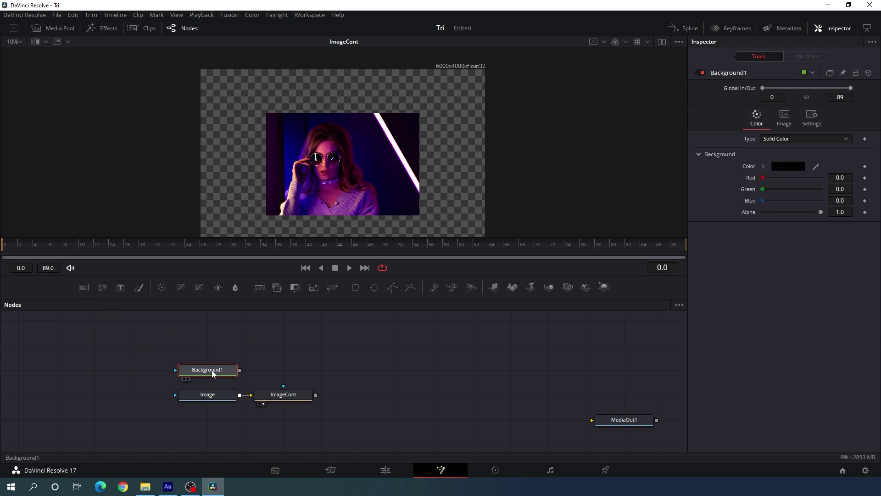
{"action": "key", "text": "F2"}
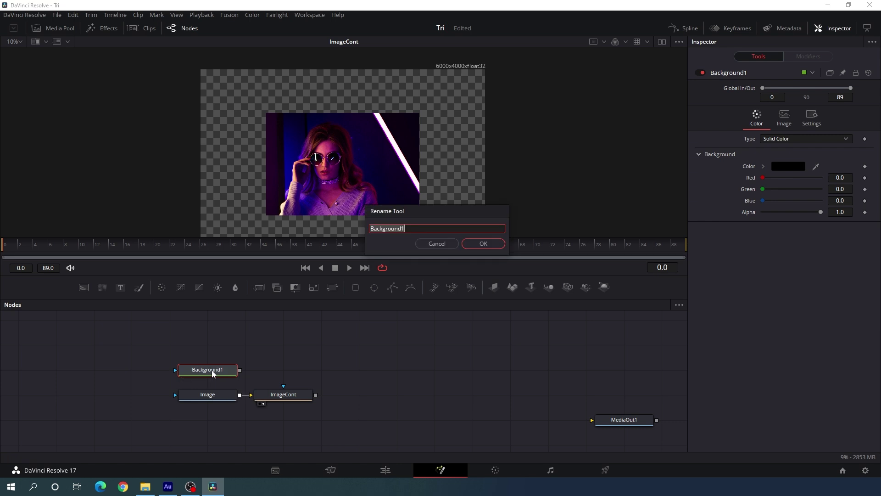
{"action": "key", "text": "BackSpace"}
{"action": "type", "text": "Matte"}
{"action": "key", "text": "Return"}
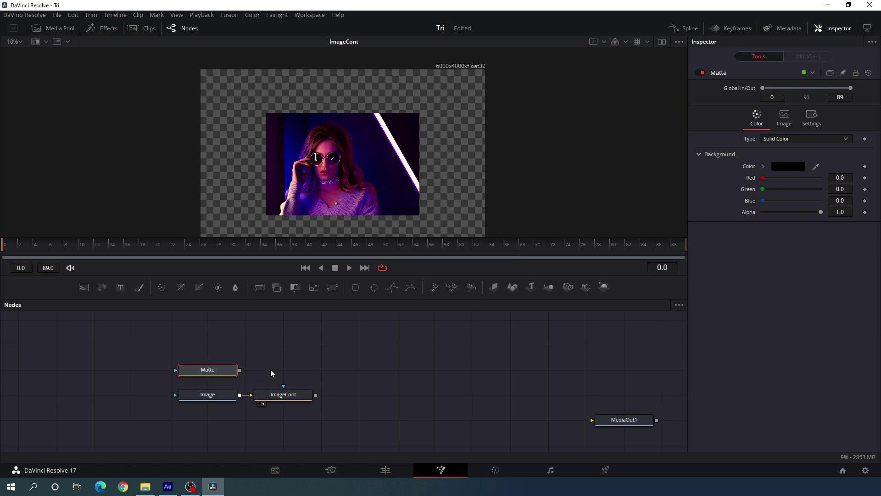
Add a Merge node with Matte as its background and ImageCont as its foreground, and display it in the viewer.
{"action": "left_click", "coordinate": [302, 366]}
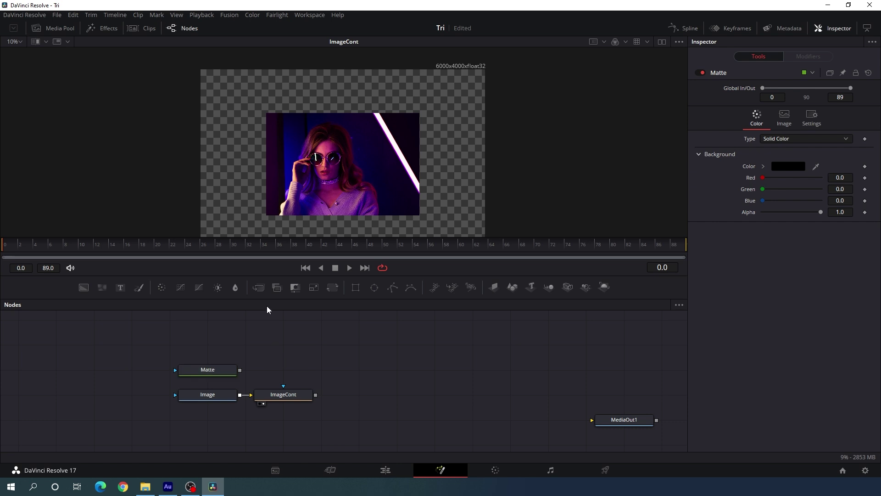
{"action": "left_click_drag", "start_coordinate": [260, 288], "coordinate": [329, 364]}
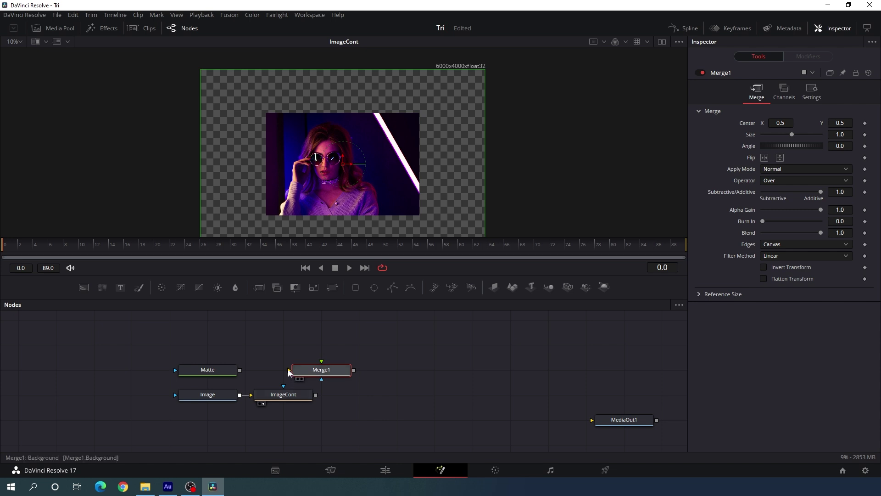
{"action": "left_click_drag", "start_coordinate": [289, 370], "coordinate": [219, 368]}
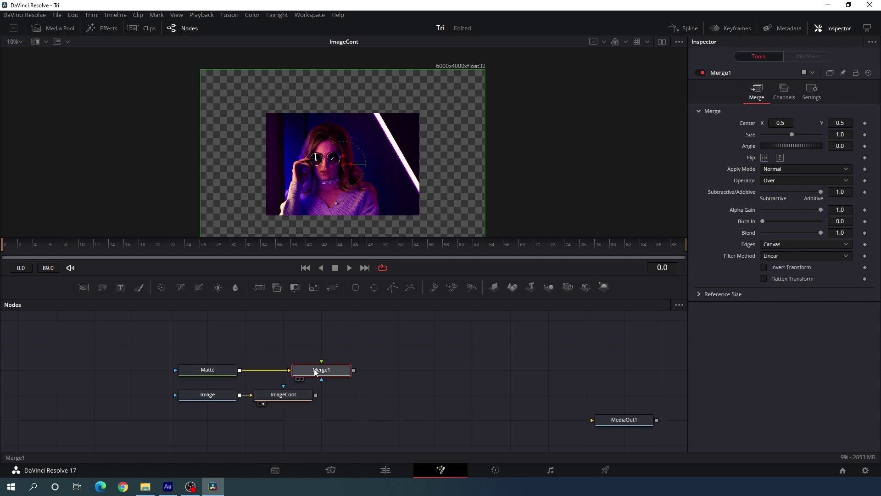
{"action": "left_click_drag", "start_coordinate": [321, 362], "coordinate": [290, 395]}
{"action": "left_click_drag", "start_coordinate": [342, 372], "coordinate": [298, 169]}
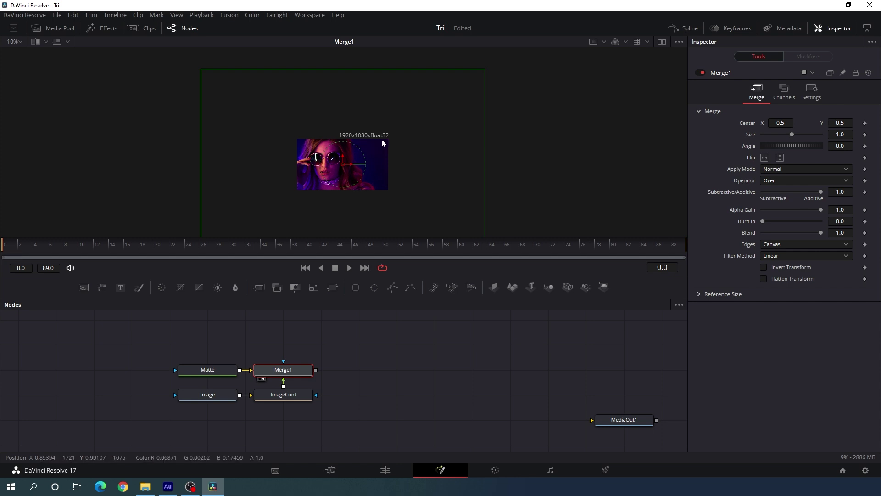
Fit the image to the viewer and scale the ImageCont node down to a size of 0.61.
{"action": "left_click", "coordinate": [19, 42]}
{"action": "left_click", "coordinate": [18, 53]}
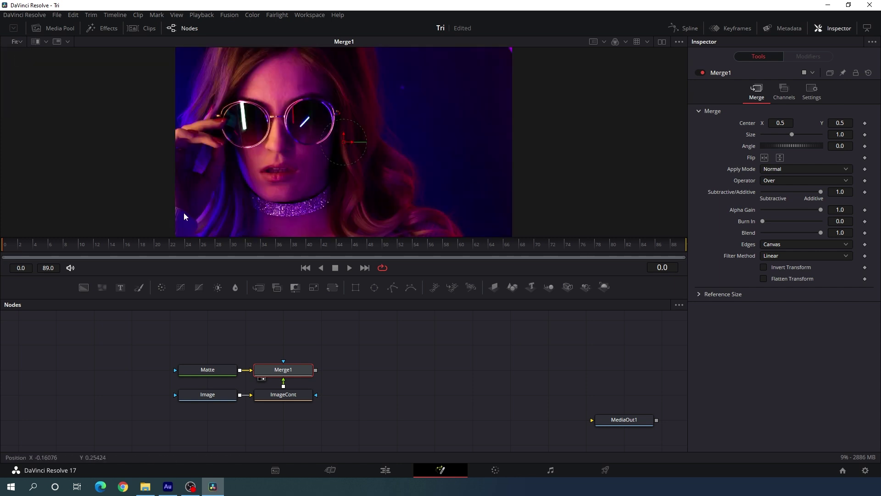
{"action": "left_click", "coordinate": [290, 400]}
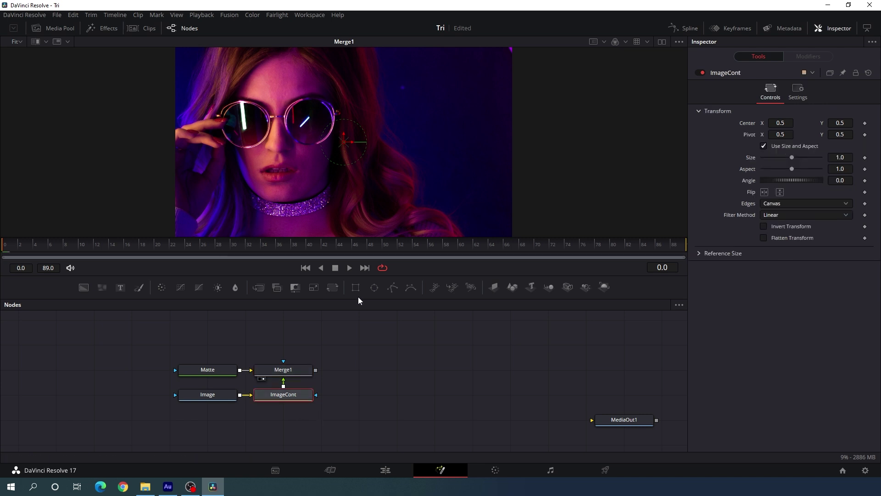
{"action": "left_click_drag", "start_coordinate": [792, 159], "coordinate": [779, 159]}
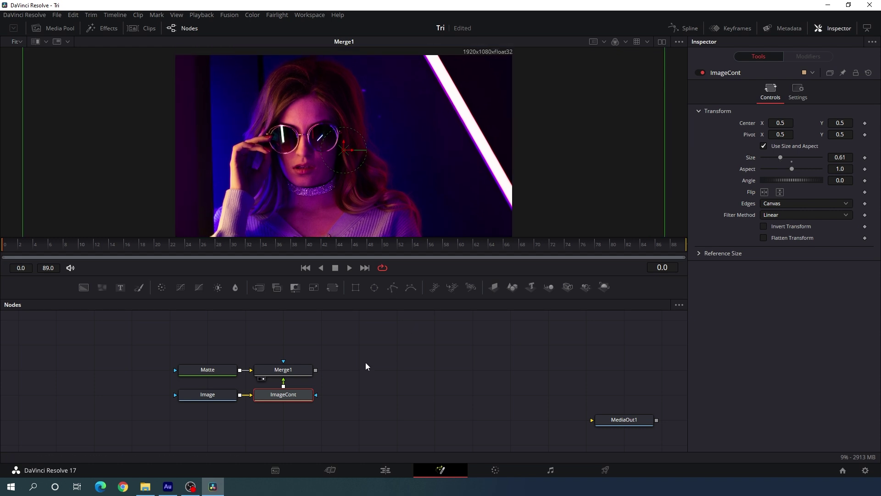
{"action": "left_click", "coordinate": [364, 345]}
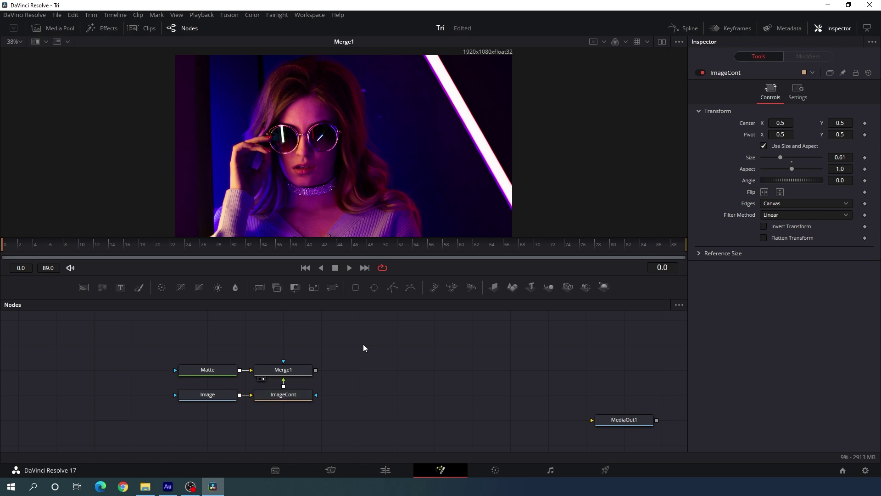
Add a Transform node after Merge1 and rename it Ani_1.
{"action": "left_click", "coordinate": [302, 370]}
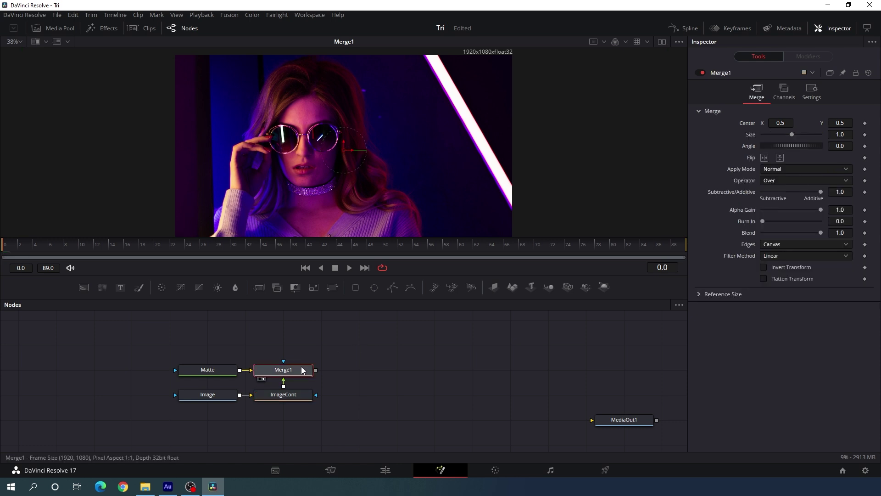
{"action": "left_click", "coordinate": [331, 290]}
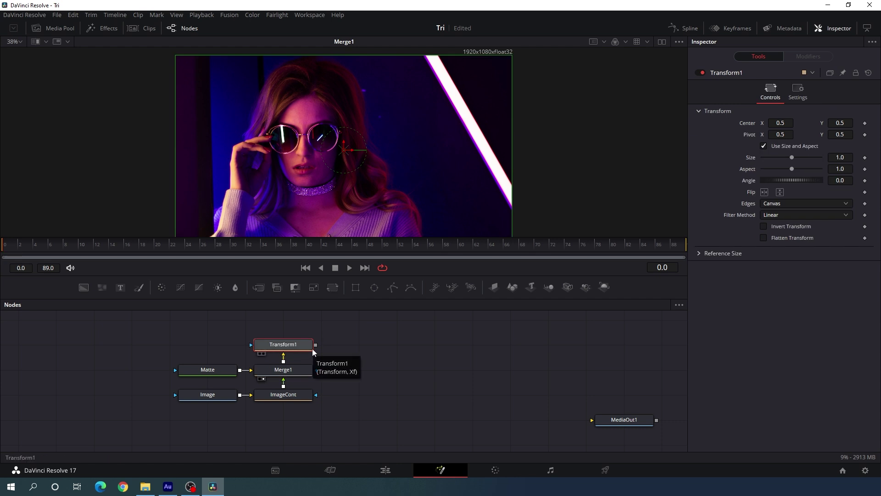
{"action": "key", "text": "F2"}
{"action": "key", "text": "BackSpace"}
{"action": "type", "text": "Ani_1"}
{"action": "key", "text": "Return"}
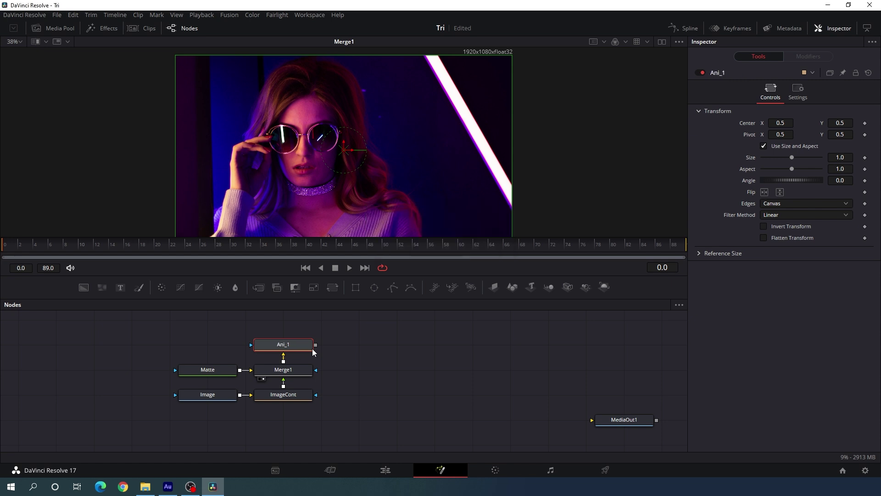
Keyframe the Size of Ani_1 to 1.0 at the last frame, 89, and to 1.15 at frame 0.
{"action": "key", "text": "End"}
{"action": "right_click", "coordinate": [751, 158]}
{"action": "left_click", "coordinate": [773, 164]}
{"action": "left_click_drag", "start_coordinate": [641, 244], "coordinate": [2, 251]}
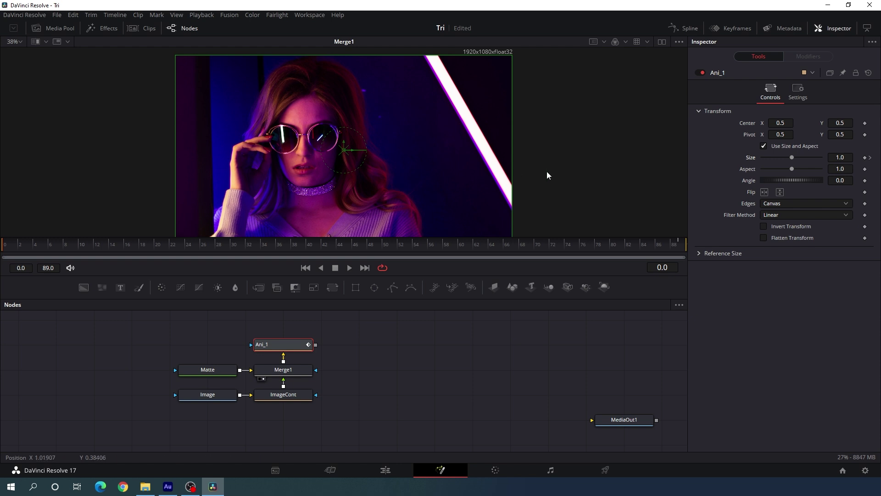
{"action": "left_click", "coordinate": [846, 157]}
{"action": "key", "text": "BackSpace"}
{"action": "type", "text": "15"}
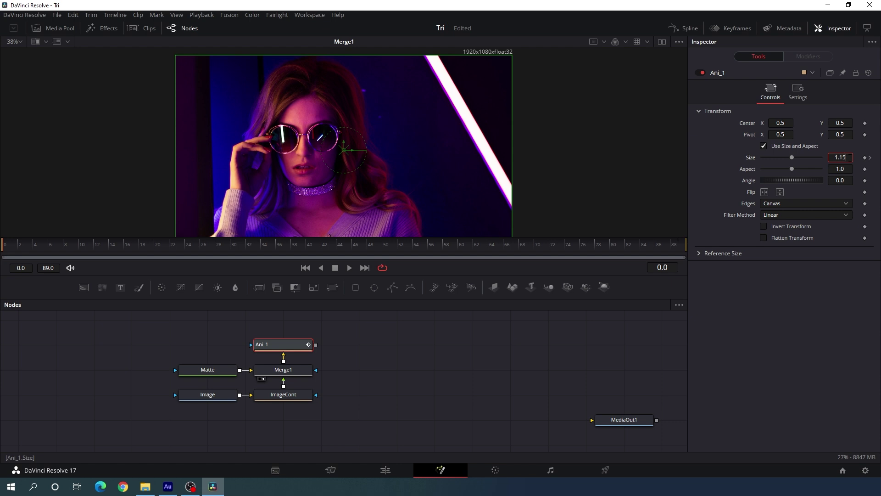
{"action": "key", "text": "Tab"}
Display Ani_1 in the viewer and scrub through the timeline to check the size animation.
{"action": "left_click_drag", "start_coordinate": [218, 238], "coordinate": [343, 246]}
{"action": "left_click_drag", "start_coordinate": [295, 344], "coordinate": [340, 165]}
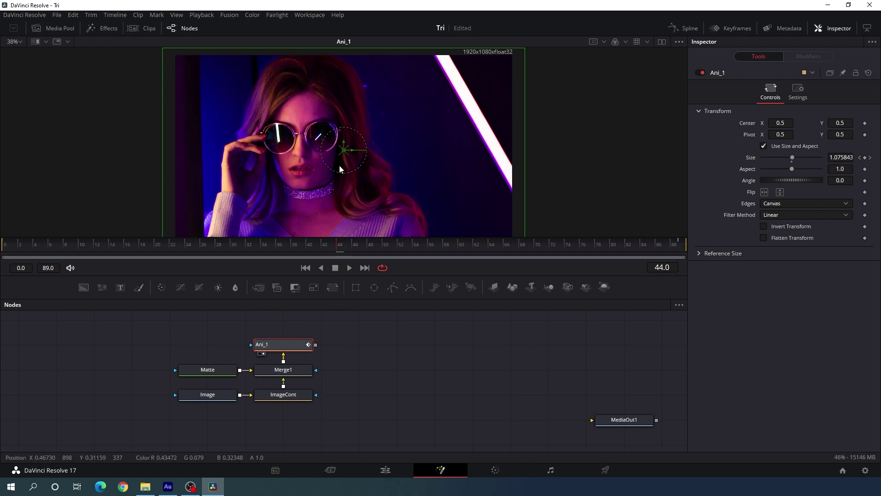
{"action": "left_click_drag", "start_coordinate": [299, 240], "coordinate": [475, 250]}
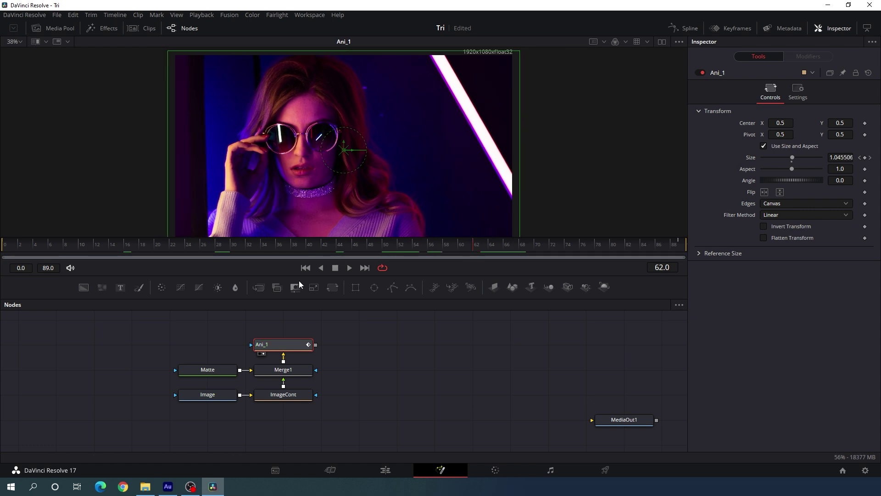
Add a Color Corrector node after Ani_1, rename it CC, and display it in the viewer.
{"action": "left_click_drag", "start_coordinate": [329, 335], "coordinate": [315, 356]}
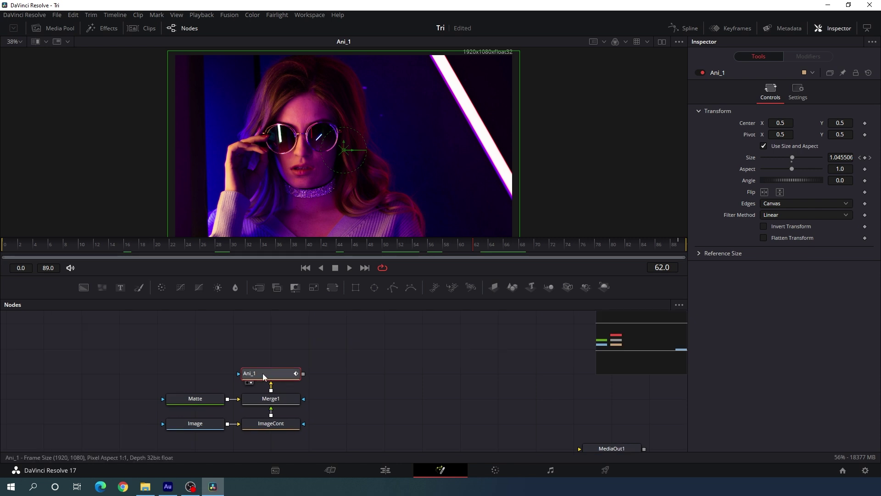
{"action": "left_click", "coordinate": [161, 289]}
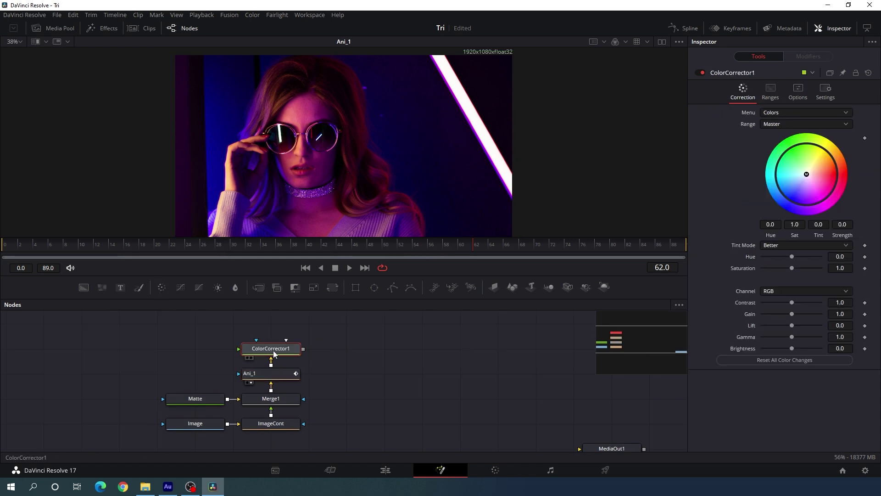
{"action": "key", "text": "F2"}
{"action": "type", "text": "CC"}
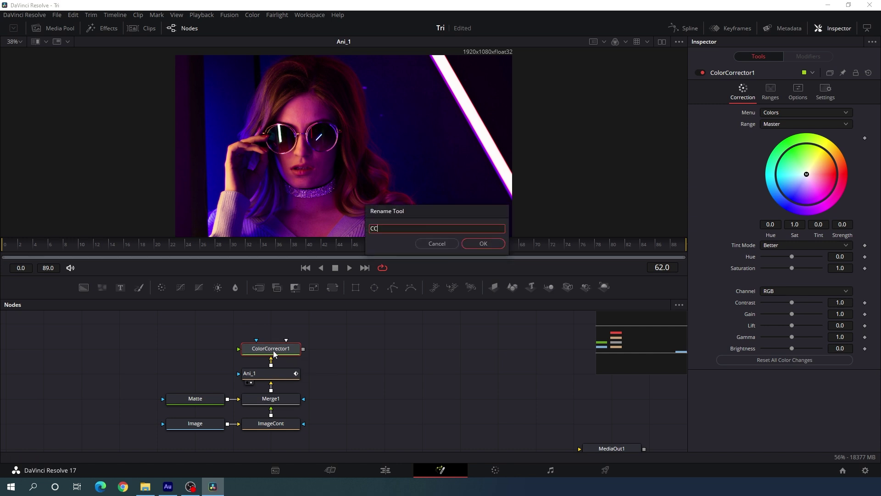
{"action": "key", "text": "Return"}
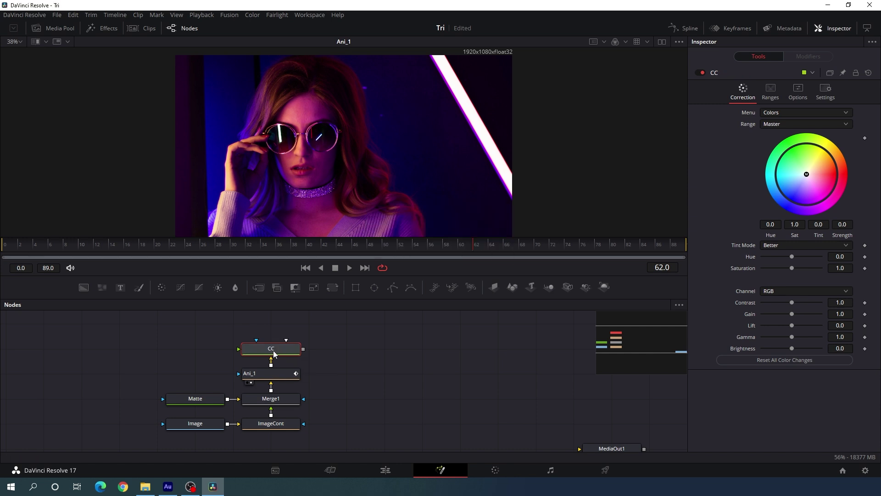
{"action": "key", "text": "1"}
Set the gain of the green and blue channels to 0.0 in the CC node, leaving only red.
{"action": "left_click", "coordinate": [776, 291]}
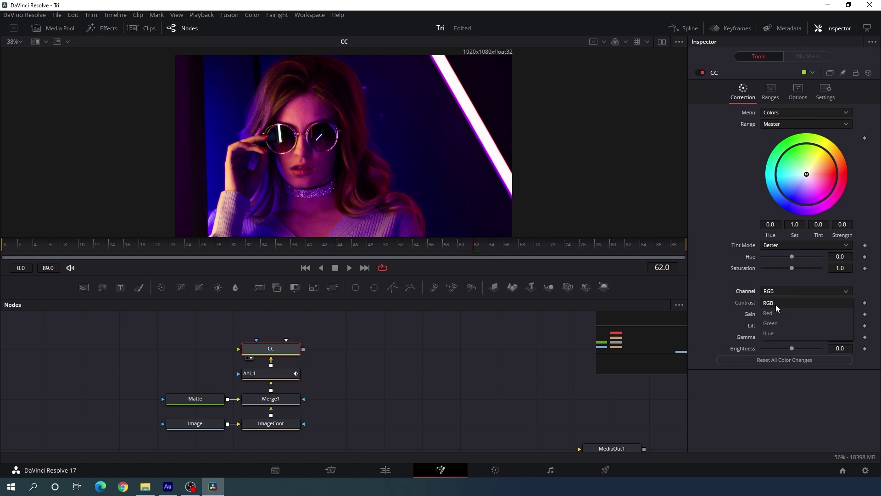
{"action": "left_click", "coordinate": [775, 313]}
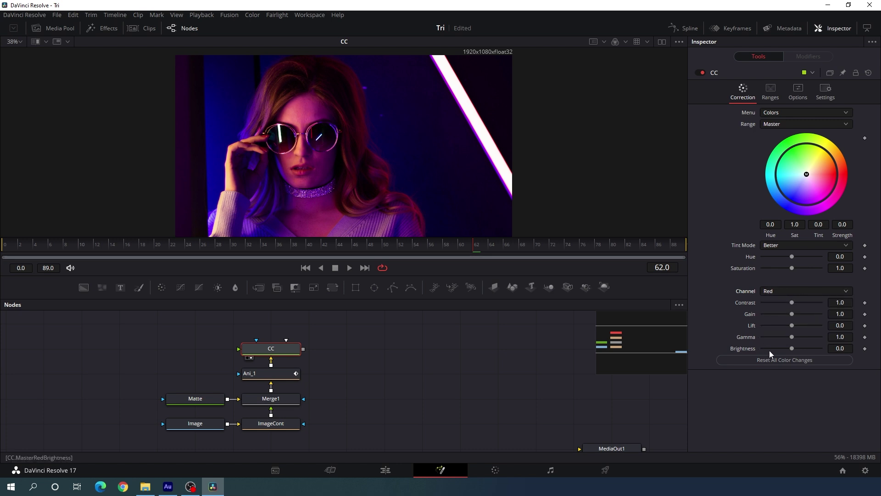
{"action": "left_click", "coordinate": [782, 292]}
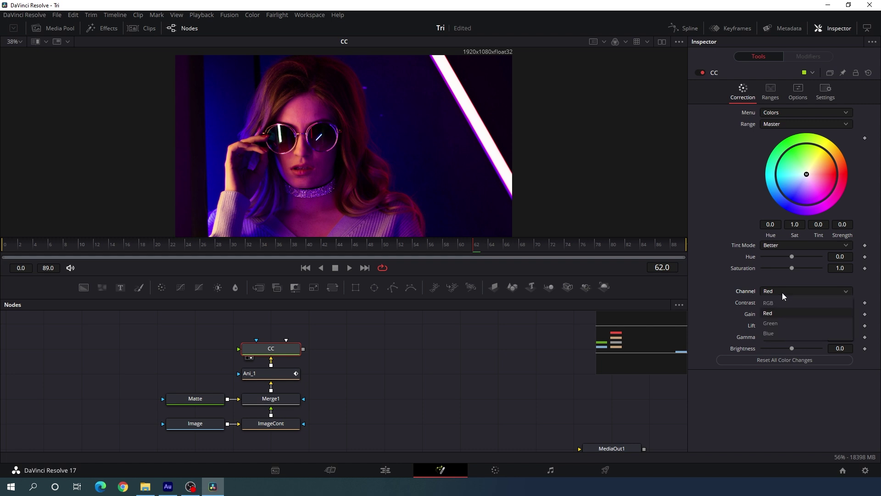
{"action": "left_click", "coordinate": [775, 323]}
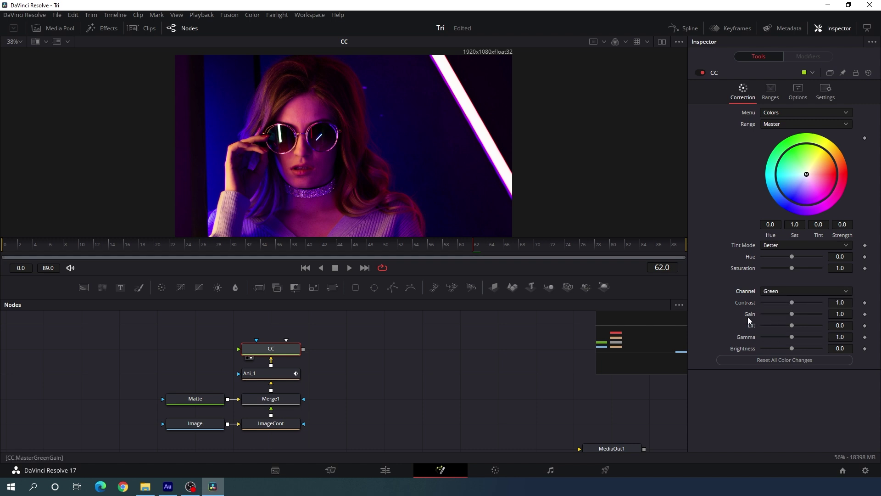
{"action": "left_click_drag", "start_coordinate": [793, 315], "coordinate": [756, 318]}
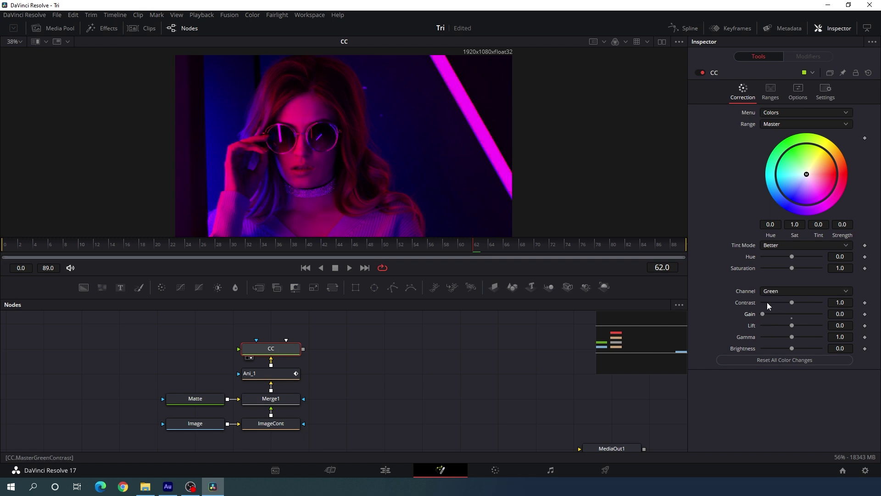
{"action": "left_click", "coordinate": [775, 292]}
{"action": "left_click", "coordinate": [776, 333]}
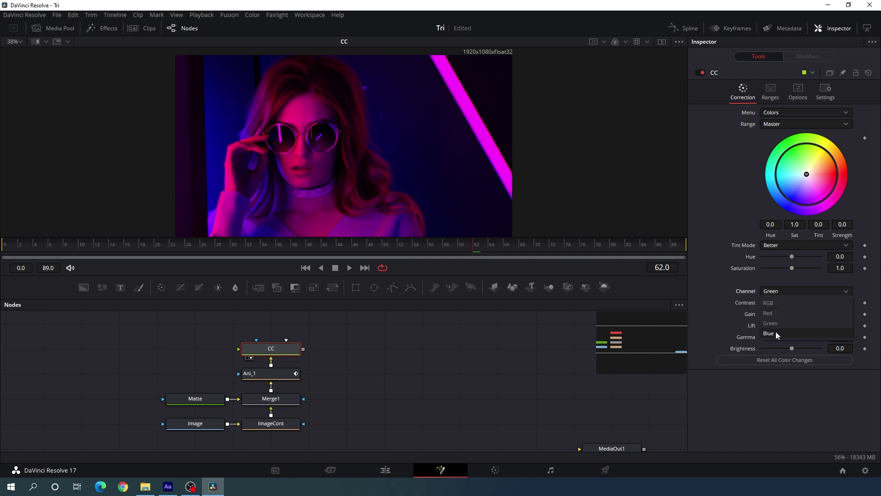
{"action": "left_click_drag", "start_coordinate": [791, 315], "coordinate": [751, 318]}
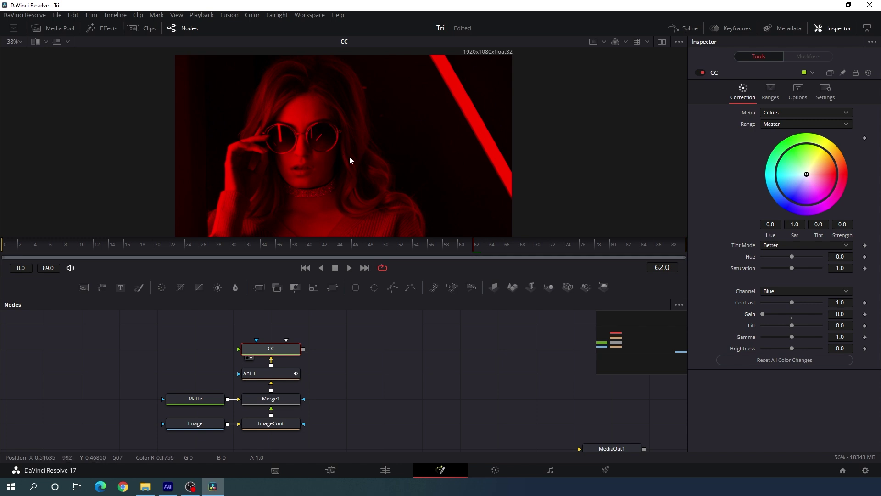
{"action": "left_click", "coordinate": [373, 344]}
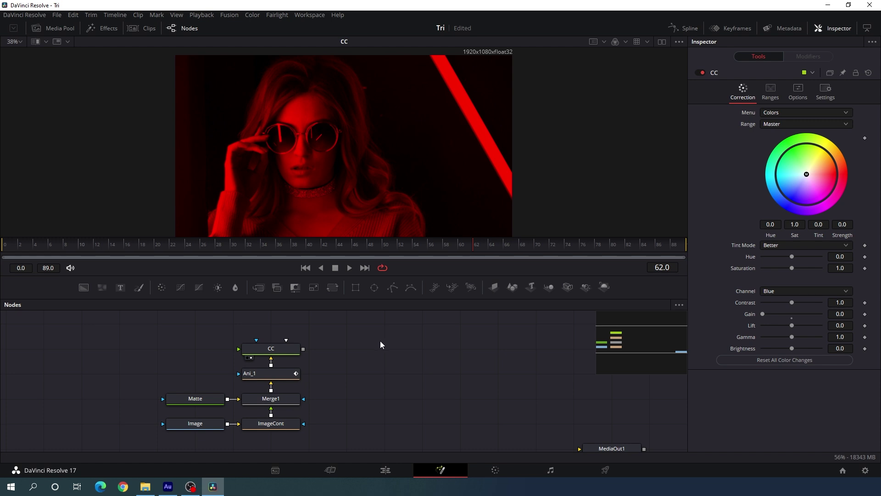
Add a separate Background node above and beside the CC node and rename it Color.
{"action": "left_click_drag", "start_coordinate": [372, 343], "coordinate": [323, 367]}
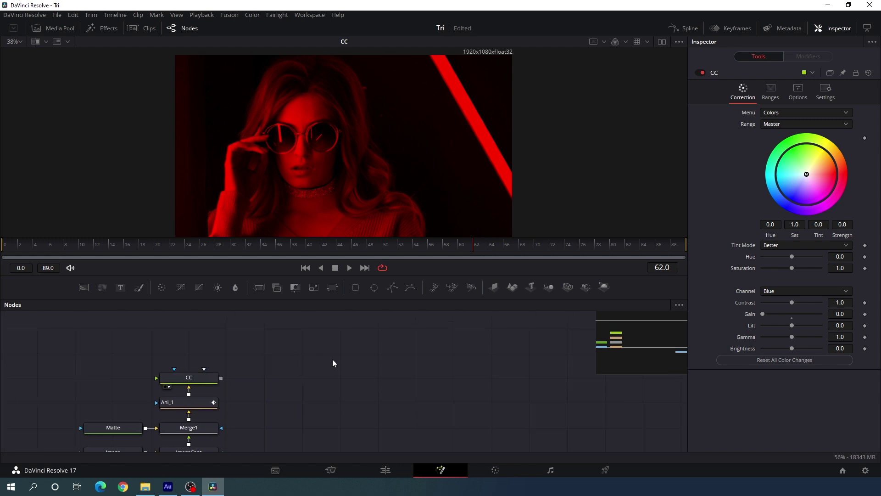
{"action": "left_click_drag", "start_coordinate": [84, 292], "coordinate": [298, 353]}
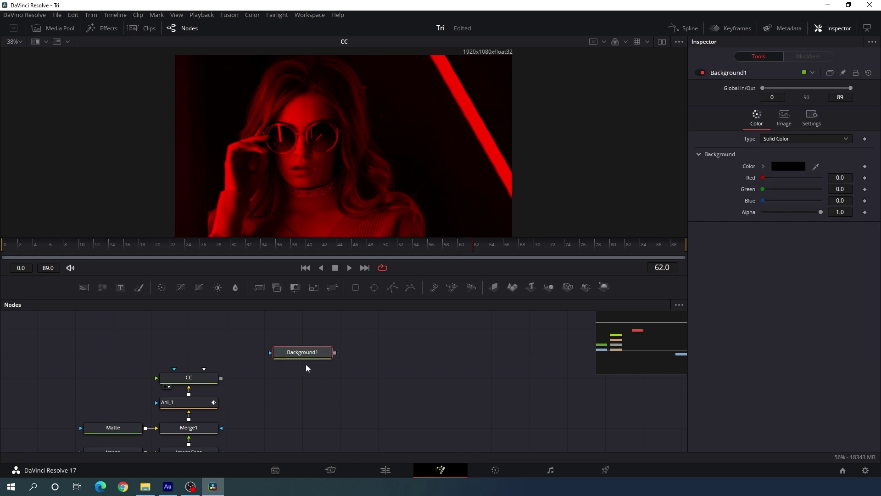
{"action": "key", "text": "F2"}
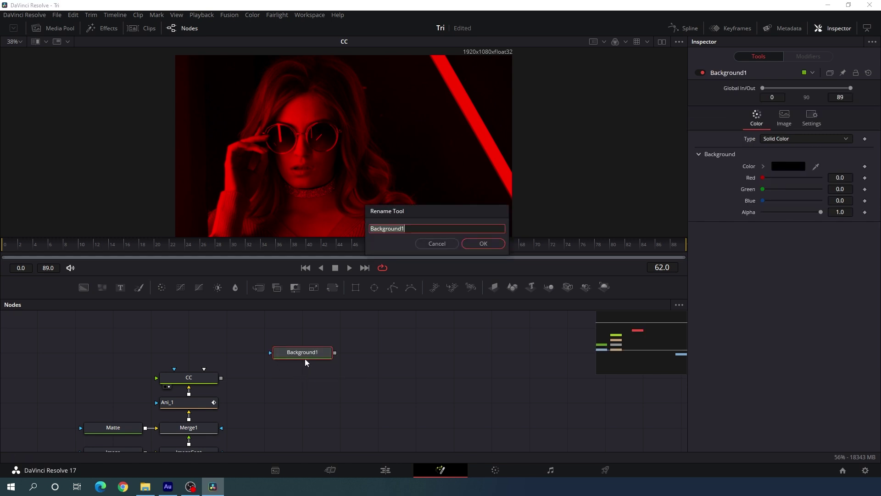
{"action": "key", "text": "BackSpace"}
{"action": "type", "text": "Color"}
{"action": "key", "text": "Return"}
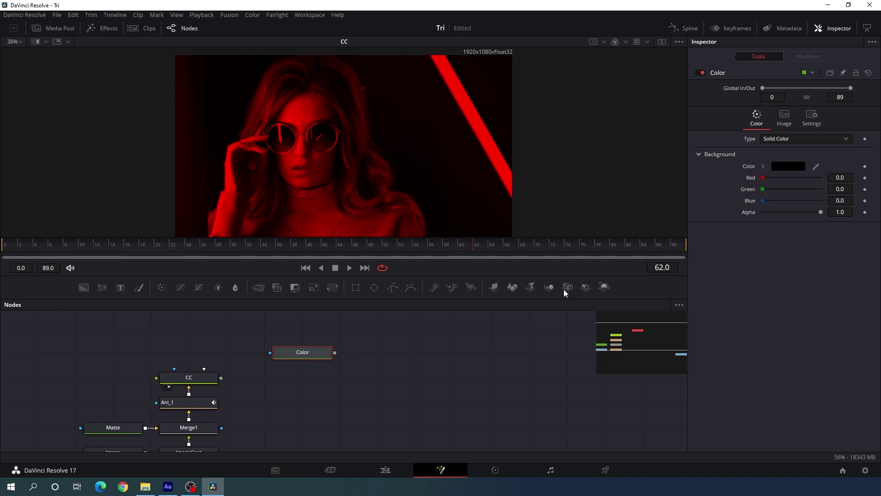
Set the Color node's solid color to pure red, #ff0000.
{"action": "left_click", "coordinate": [797, 167]}
{"action": "left_click", "coordinate": [345, 209]}
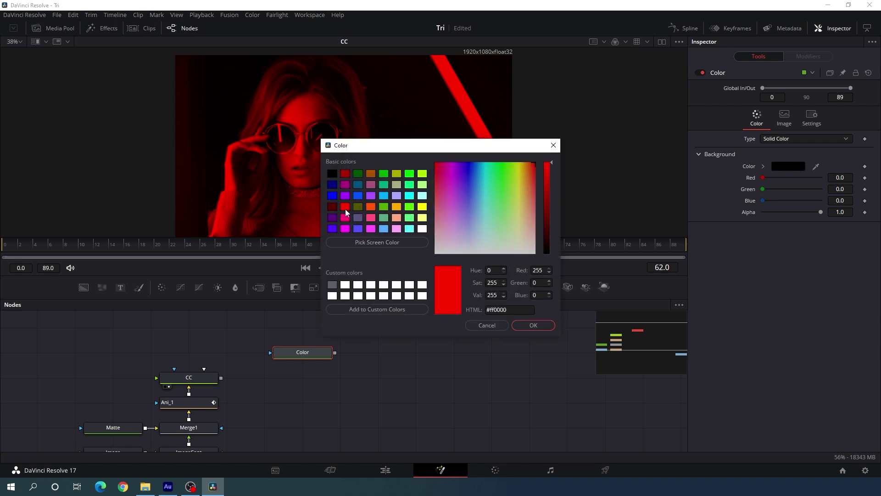
{"action": "left_click", "coordinate": [528, 327]}
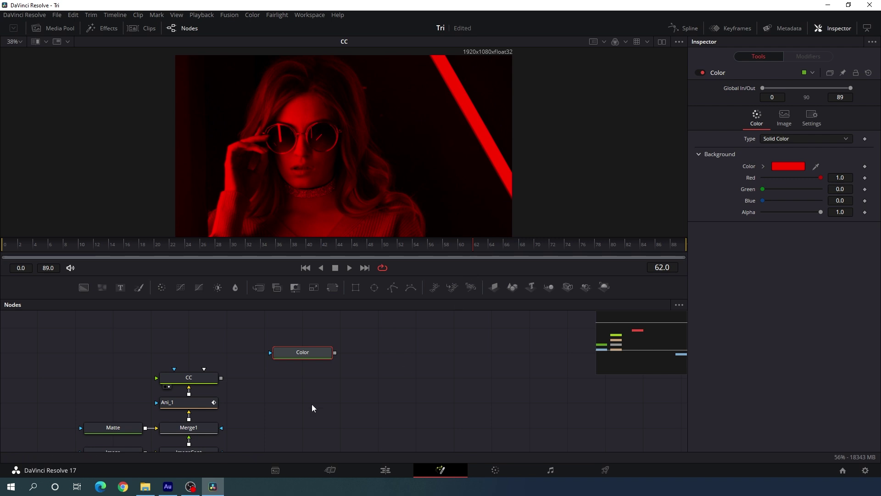
Move the Color node up, merge it as foreground over CC, and display the new Merge node in the viewer.
{"action": "left_click_drag", "start_coordinate": [306, 351], "coordinate": [300, 327]}
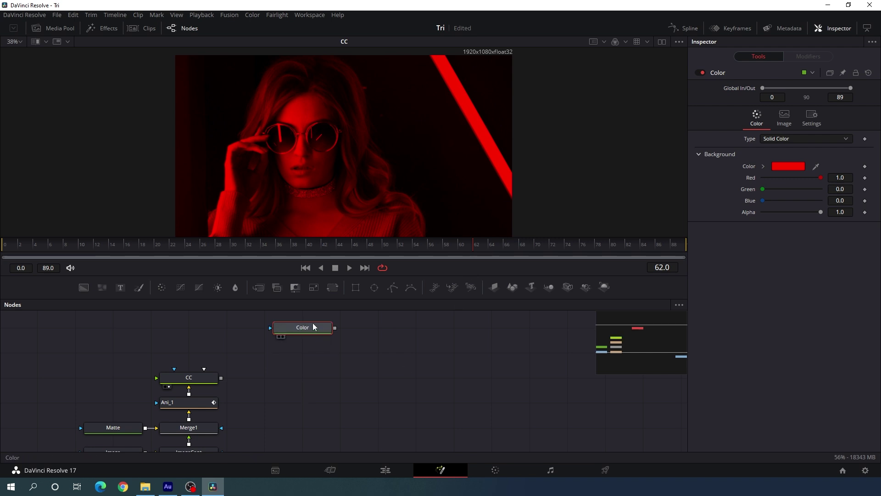
{"action": "left_click", "coordinate": [285, 368]}
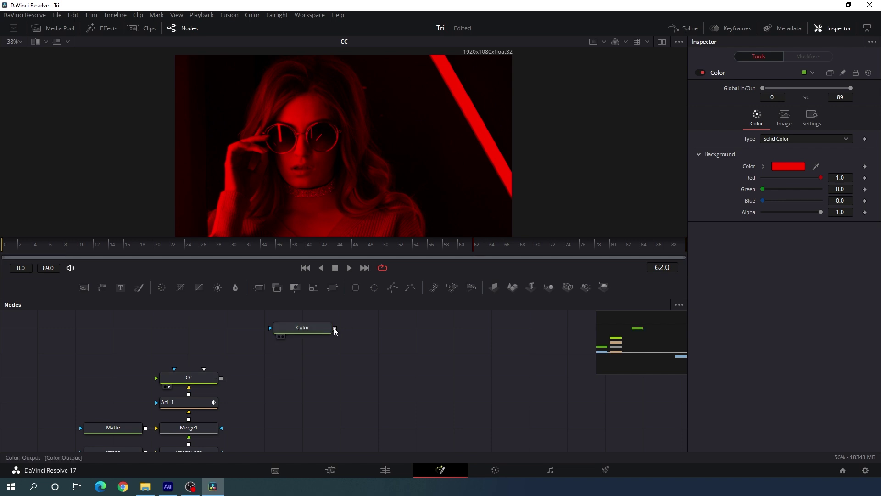
{"action": "left_click_drag", "start_coordinate": [335, 329], "coordinate": [222, 376]}
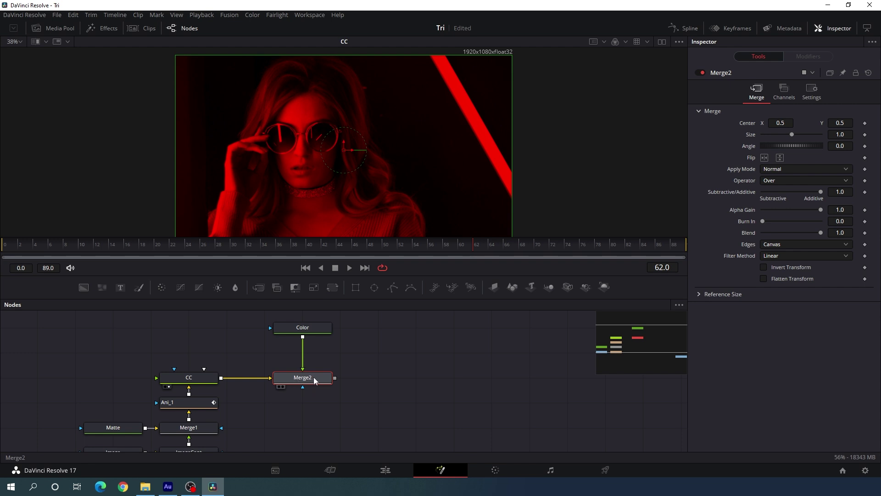
{"action": "left_click_drag", "start_coordinate": [314, 380], "coordinate": [341, 161]}
{"action": "scroll", "coordinate": [362, 370], "scroll_direction": "up", "scroll_amount": 2}
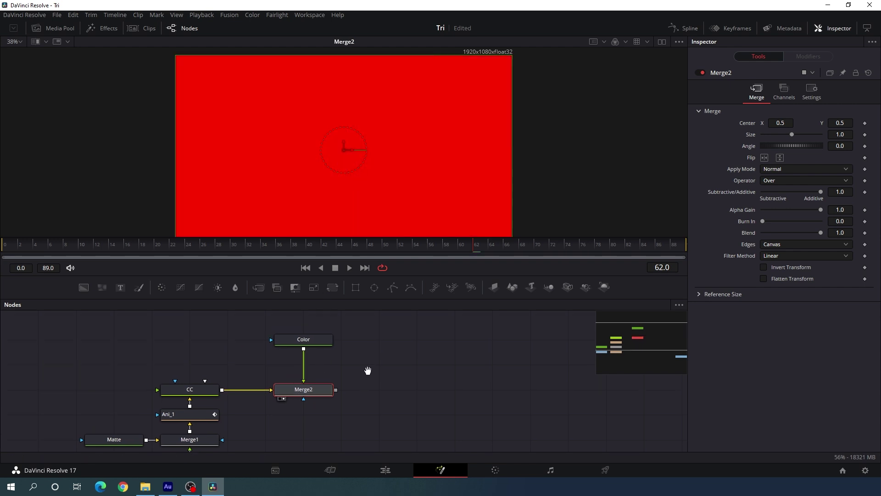
Add a Rectangle mask to the Color node.
{"action": "left_click", "coordinate": [320, 359]}
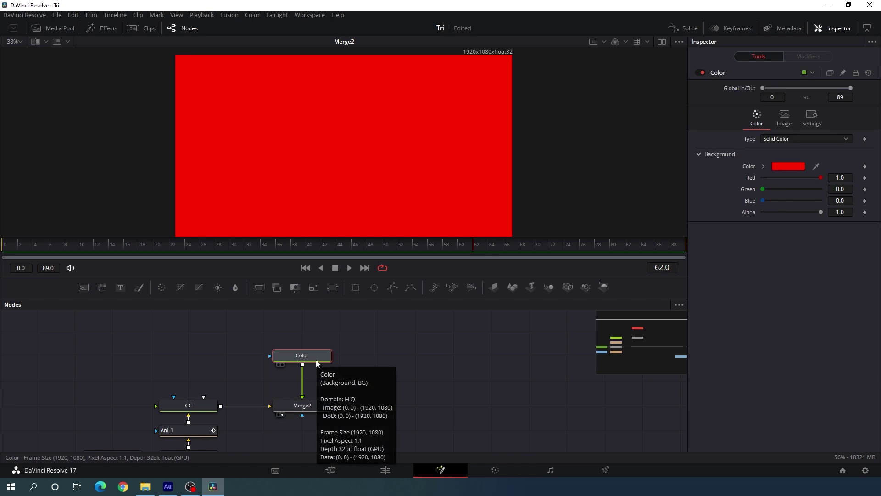
{"action": "left_click", "coordinate": [355, 288]}
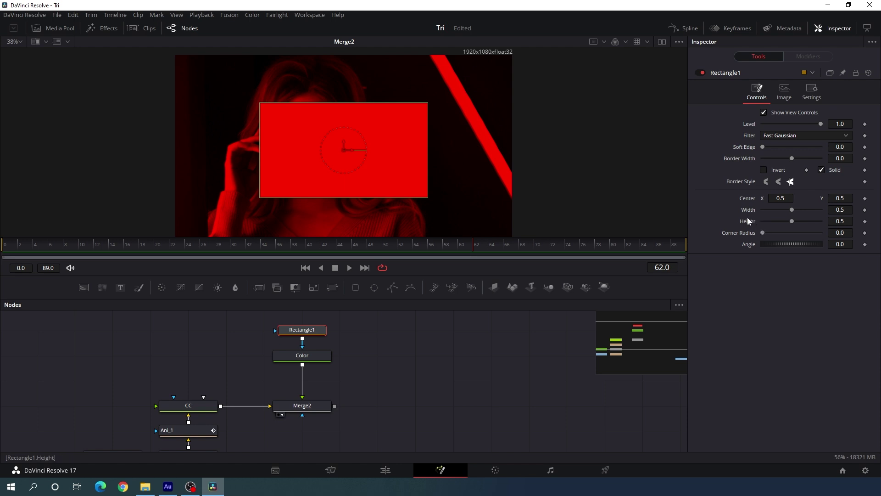
Set the rectangle mask's width and height to 1.0 and keyframe the height at frame 75.
{"action": "left_click_drag", "start_coordinate": [792, 211], "coordinate": [831, 221]}
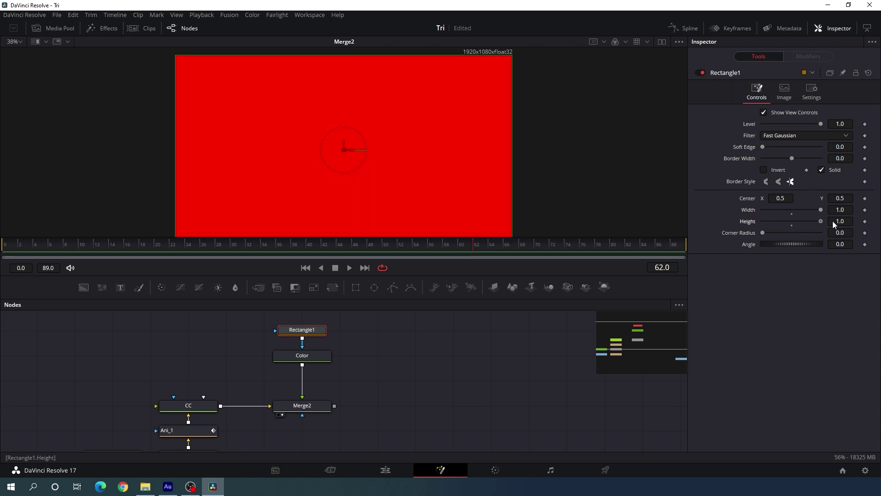
{"action": "left_click_drag", "start_coordinate": [396, 242], "coordinate": [575, 257]}
{"action": "right_click", "coordinate": [747, 225]}
{"action": "left_click", "coordinate": [770, 229]}
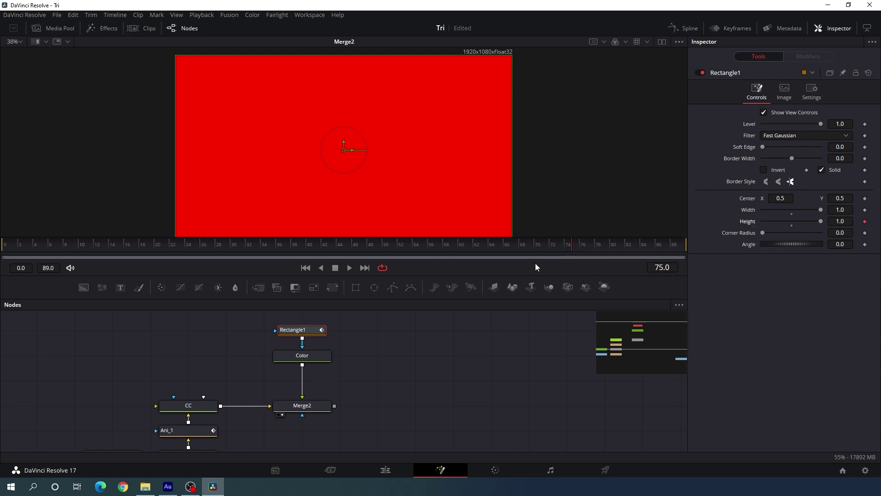
Keyframe the rectangle mask's height at 0.0 on frame 15 and scrub through the growing animation.
{"action": "left_click_drag", "start_coordinate": [557, 241], "coordinate": [120, 252]}
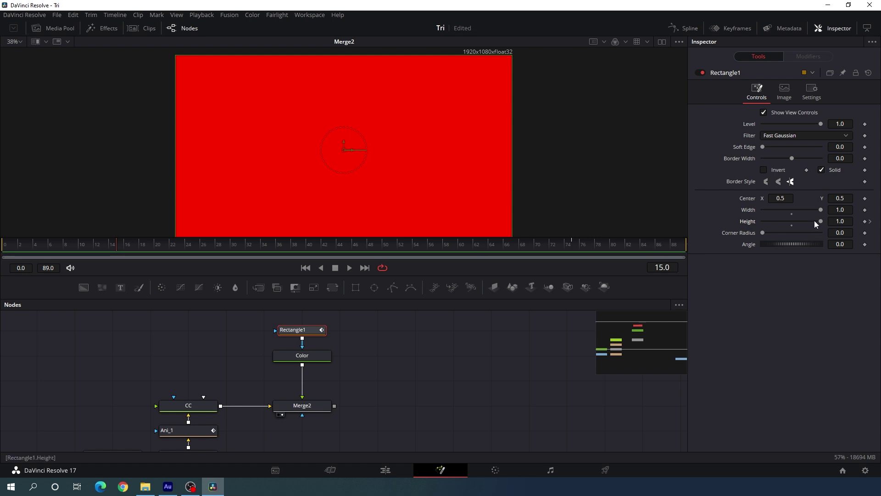
{"action": "left_click_drag", "start_coordinate": [821, 222], "coordinate": [749, 224]}
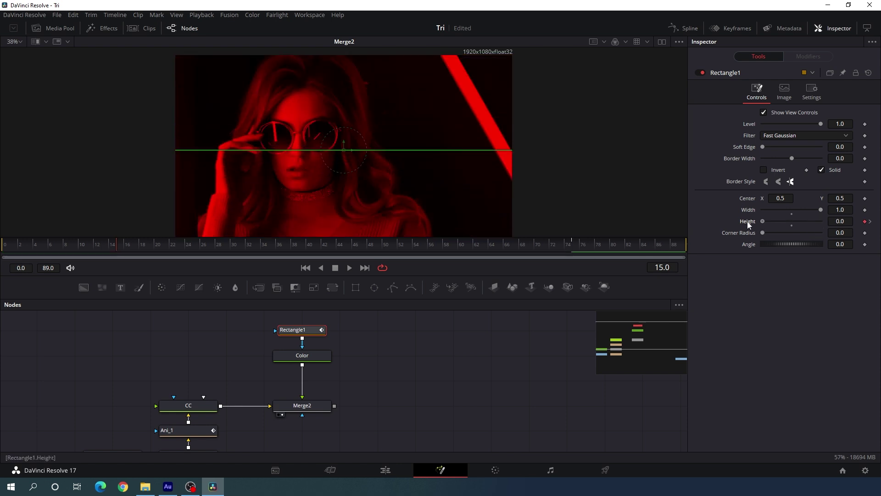
{"action": "left_click_drag", "start_coordinate": [141, 247], "coordinate": [393, 242]}
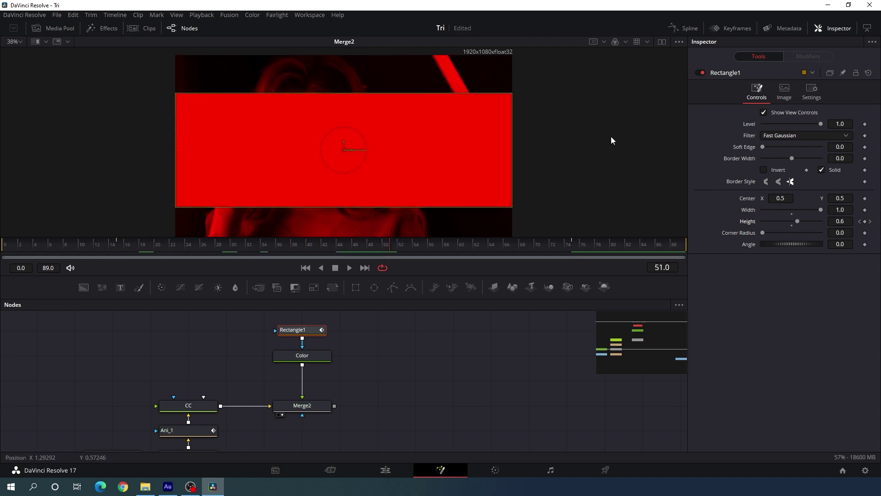
Show the Rectangle1 height curve in the Spline editor, fitted to view, and smooth both of its keyframes.
{"action": "left_click", "coordinate": [686, 29]}
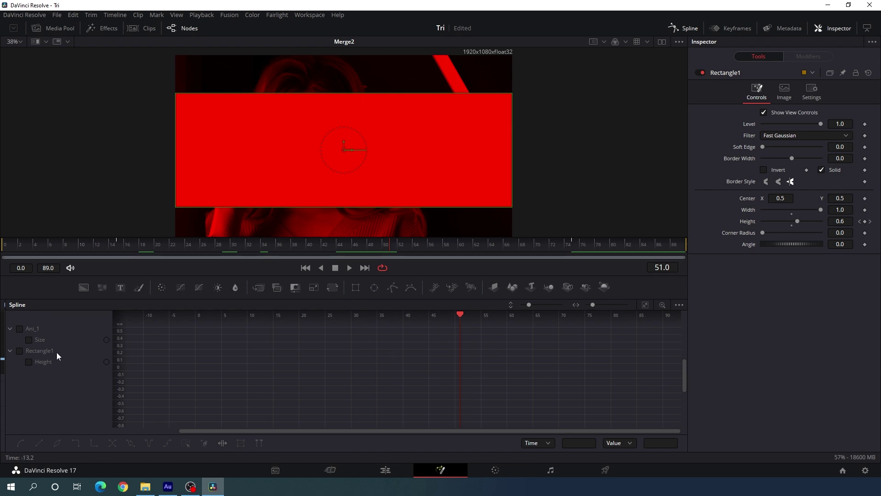
{"action": "left_click", "coordinate": [19, 351]}
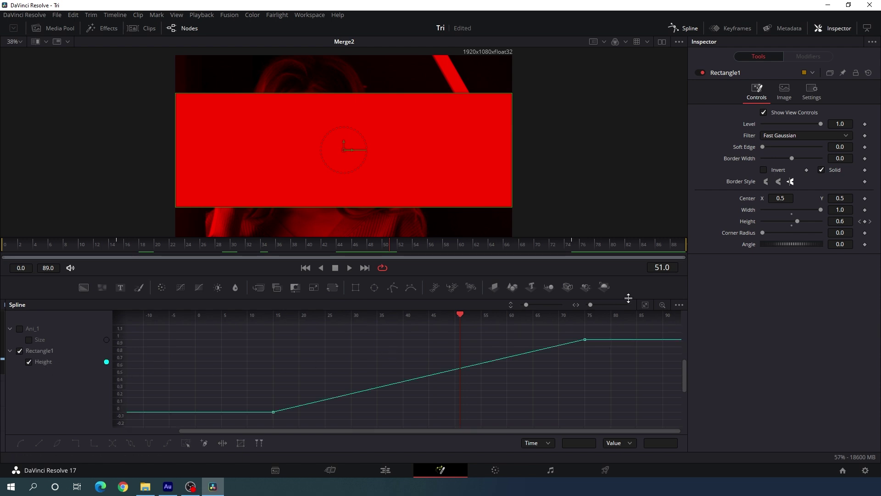
{"action": "left_click", "coordinate": [645, 309]}
{"action": "left_click_drag", "start_coordinate": [648, 326], "coordinate": [156, 427]}
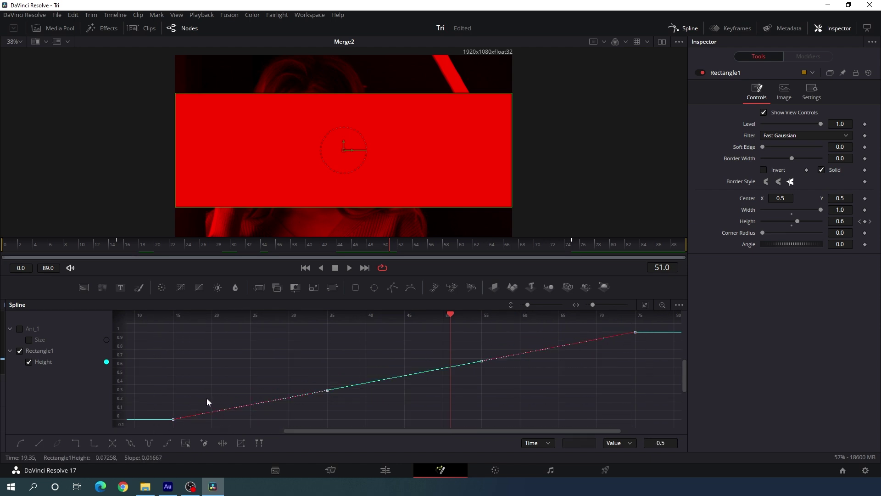
{"action": "key", "text": "s"}
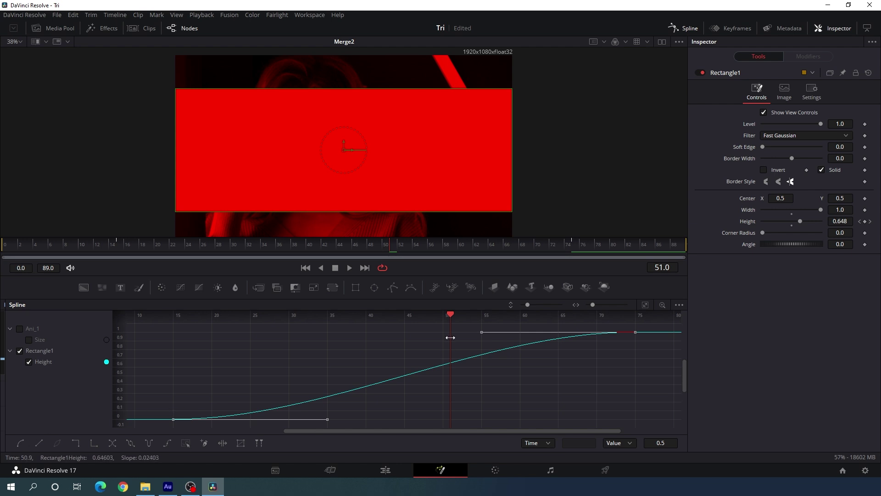
Stretch the ease handle of the height curve's last keyframe back to frame 15 and close the Spline editor.
{"action": "left_click_drag", "start_coordinate": [451, 315], "coordinate": [297, 317]}
{"action": "left_click_drag", "start_coordinate": [254, 347], "coordinate": [175, 346]}
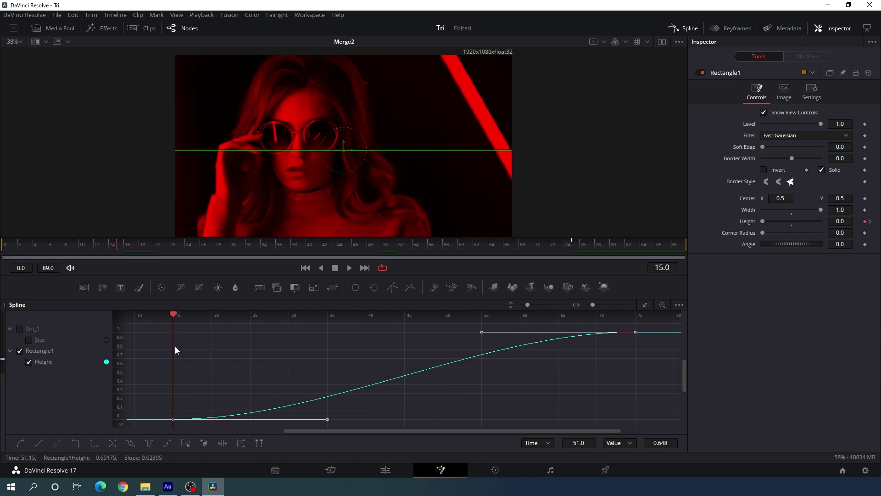
{"action": "left_click_drag", "start_coordinate": [482, 331], "coordinate": [171, 335]}
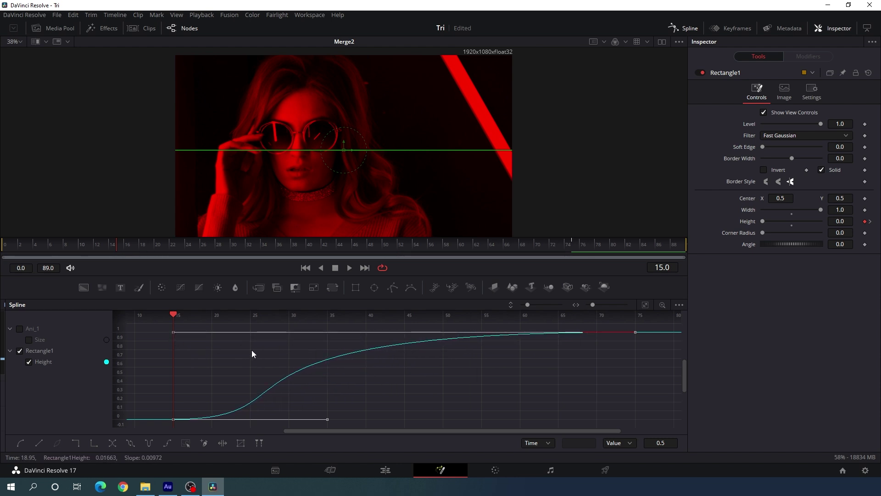
{"action": "left_click", "coordinate": [686, 29]}
Play the composition from the start to check the red layer's eased reveal.
{"action": "left_click", "coordinate": [401, 326]}
{"action": "left_click", "coordinate": [310, 270]}
{"action": "left_click", "coordinate": [348, 269]}
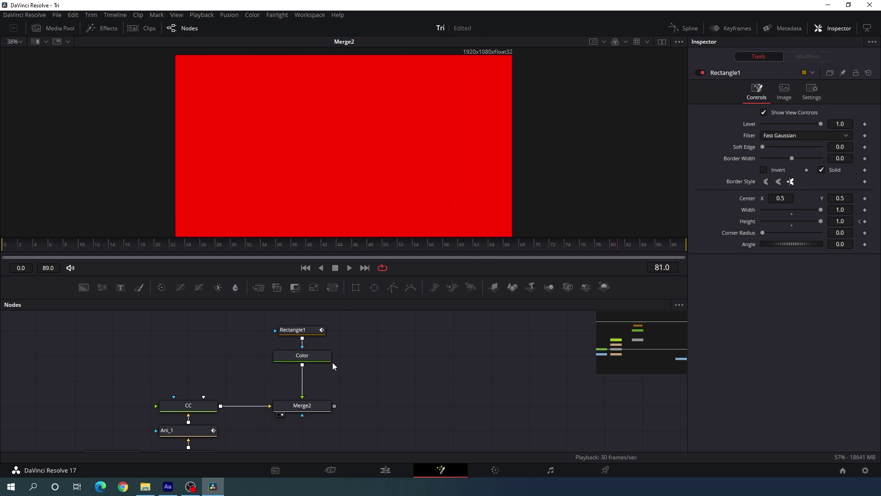
Set the Merge2 node's blend to 0.2 and scrub the timeline to preview the transparent red layer.
{"action": "left_click", "coordinate": [310, 409]}
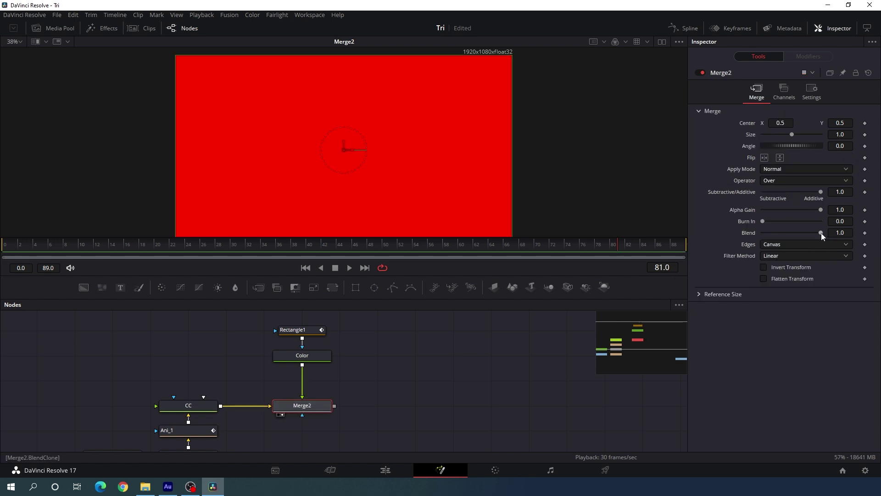
{"action": "left_click_drag", "start_coordinate": [821, 233], "coordinate": [791, 236]}
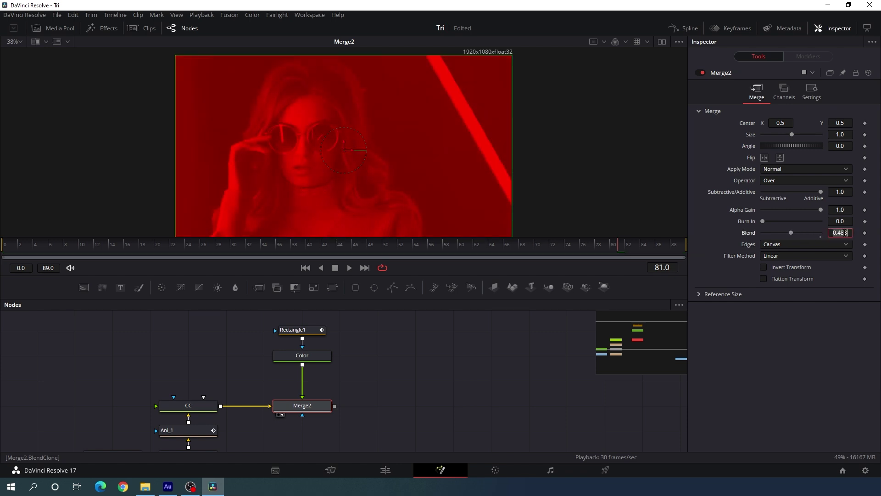
{"action": "type", "text": "0.2"}
{"action": "key", "text": "Tab"}
{"action": "left_click_drag", "start_coordinate": [176, 251], "coordinate": [329, 235]}
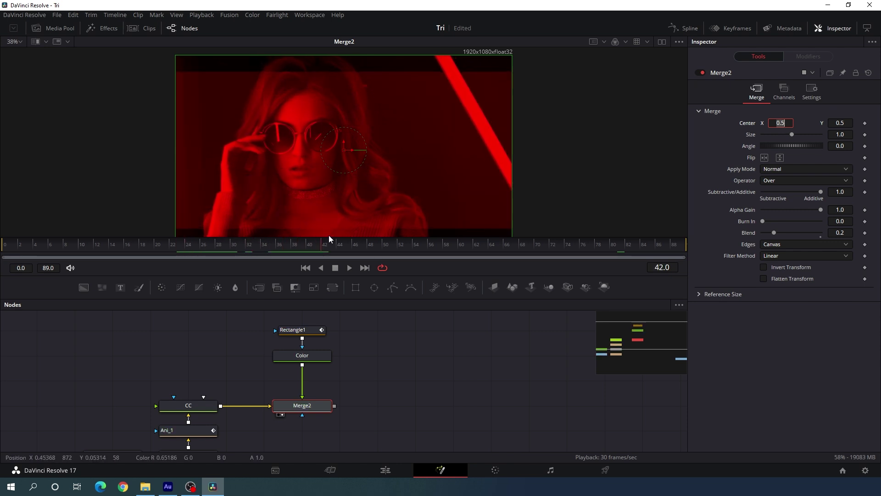
Add a Text+ node merged over Merge2 and display the new Merge node in the viewer.
{"action": "left_click", "coordinate": [416, 394]}
{"action": "left_click_drag", "start_coordinate": [329, 338], "coordinate": [290, 329]}
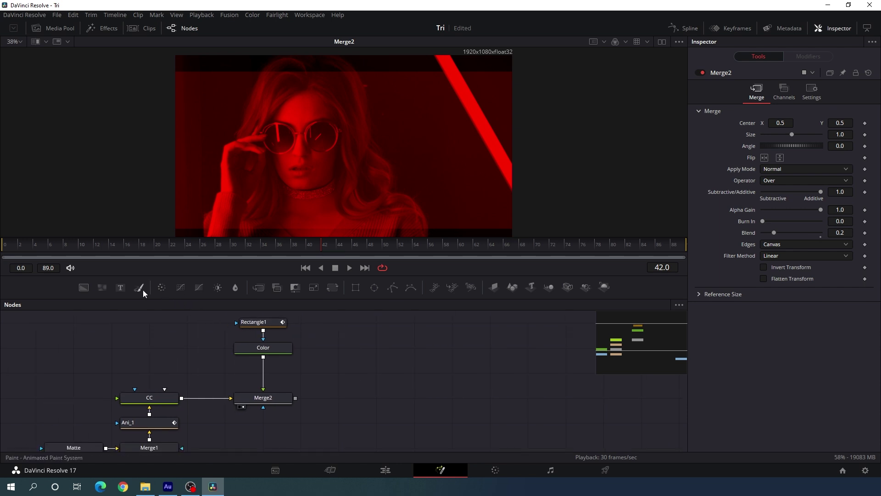
{"action": "left_click_drag", "start_coordinate": [120, 287], "coordinate": [303, 397]}
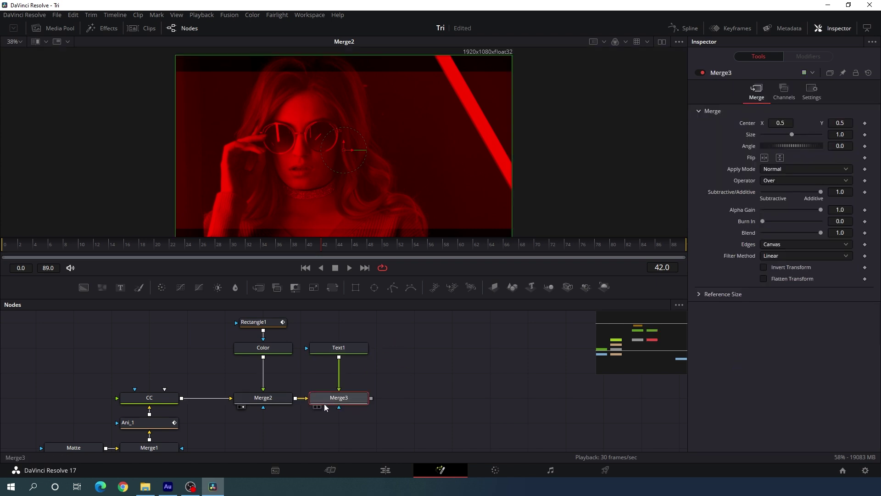
{"action": "key", "text": "1"}
Enter TREND as the text of the Text1 node and set its font to Gotham Ultra.
{"action": "left_click", "coordinate": [352, 347]}
{"action": "left_click", "coordinate": [735, 164]}
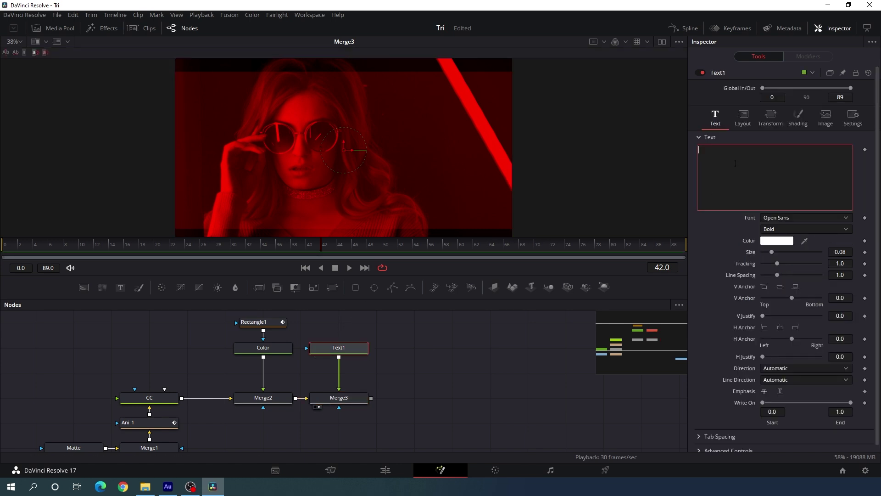
{"action": "type", "text": "TREND"}
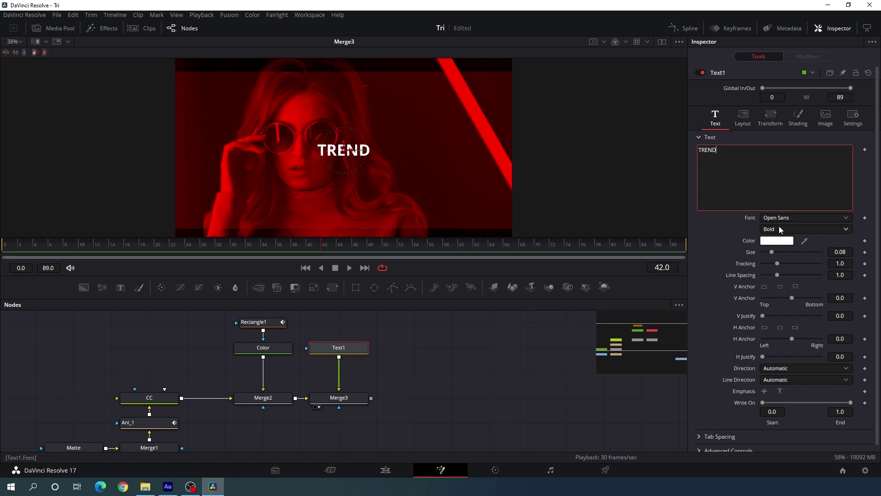
{"action": "left_click", "coordinate": [782, 221]}
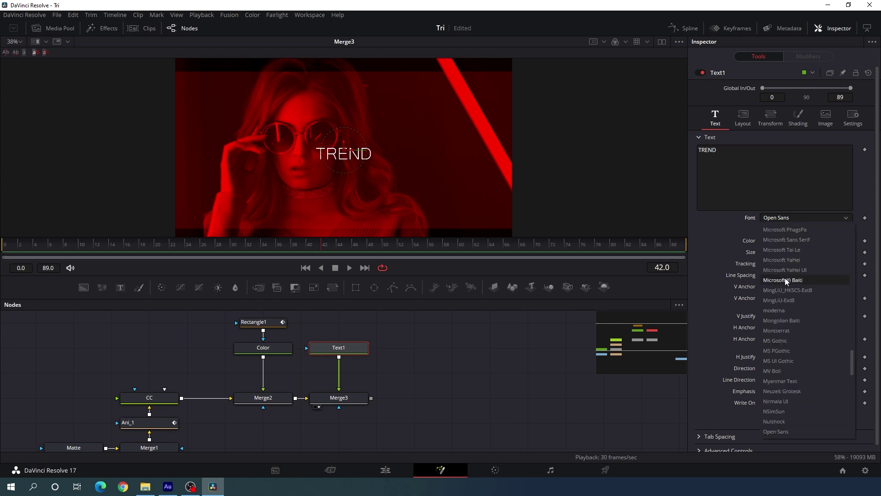
{"action": "scroll", "coordinate": [789, 301], "scroll_direction": "down", "scroll_amount": 3}
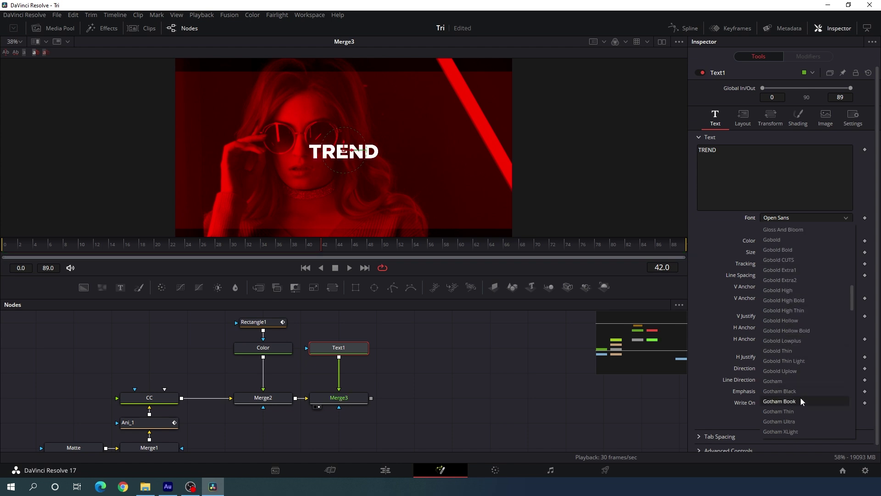
{"action": "left_click", "coordinate": [789, 421]}
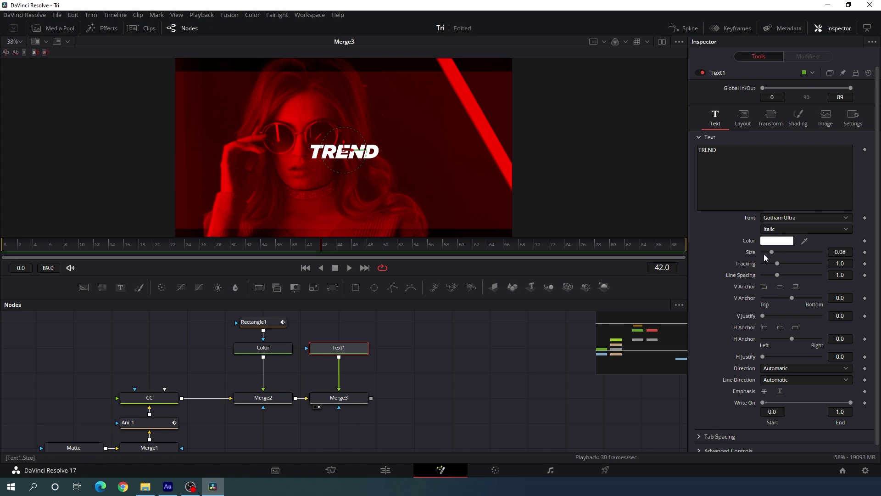
Set the size of the TREND text to 0.9.
{"action": "left_click_drag", "start_coordinate": [772, 252], "coordinate": [851, 253]}
{"action": "left_click", "coordinate": [843, 252]}
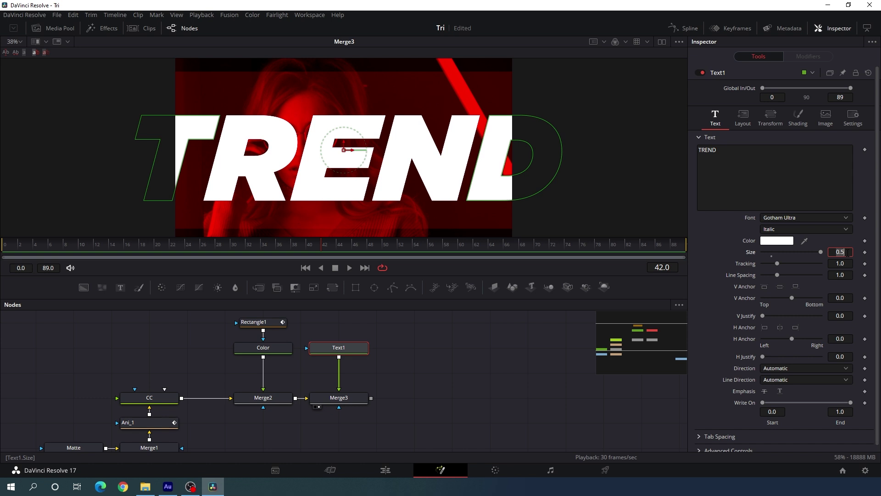
{"action": "type", "text": "0.9"}
{"action": "key", "text": "Tab"}
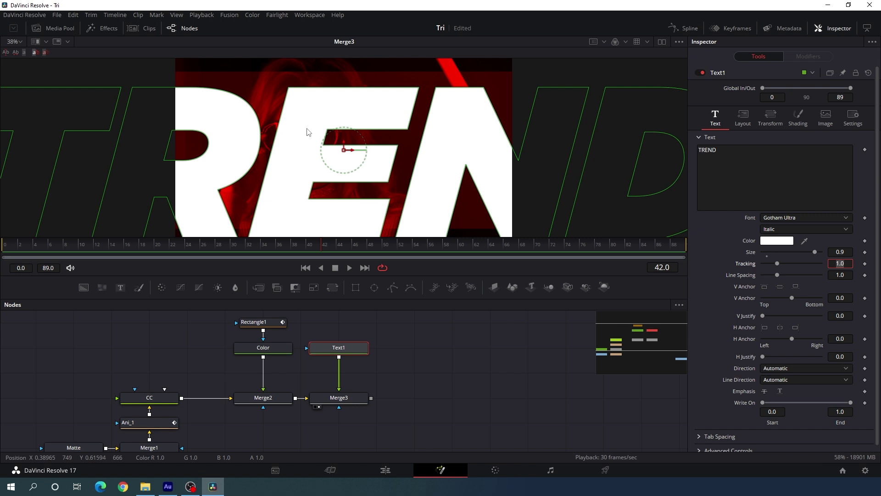
Show the viewer guides and move the TREND text up so it is vertically centered on them.
{"action": "left_click", "coordinate": [314, 80]}
{"action": "right_click", "coordinate": [313, 76]}
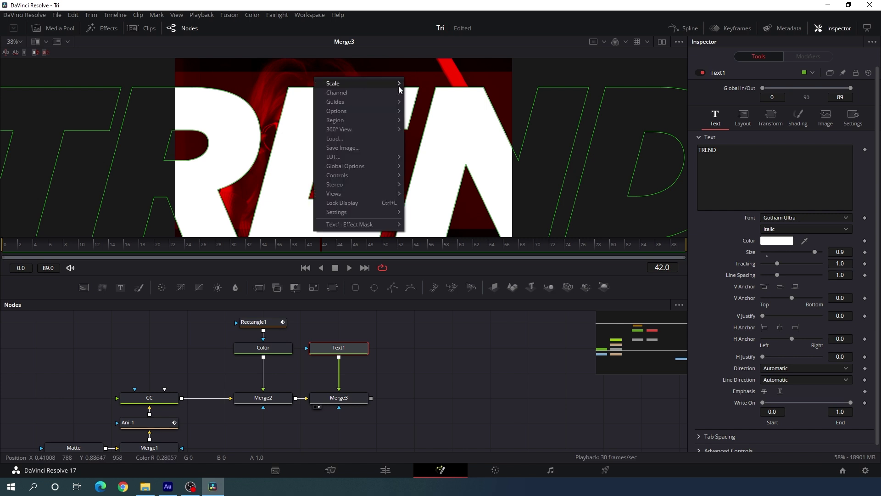
{"action": "mouse_move", "coordinate": [340, 102]}
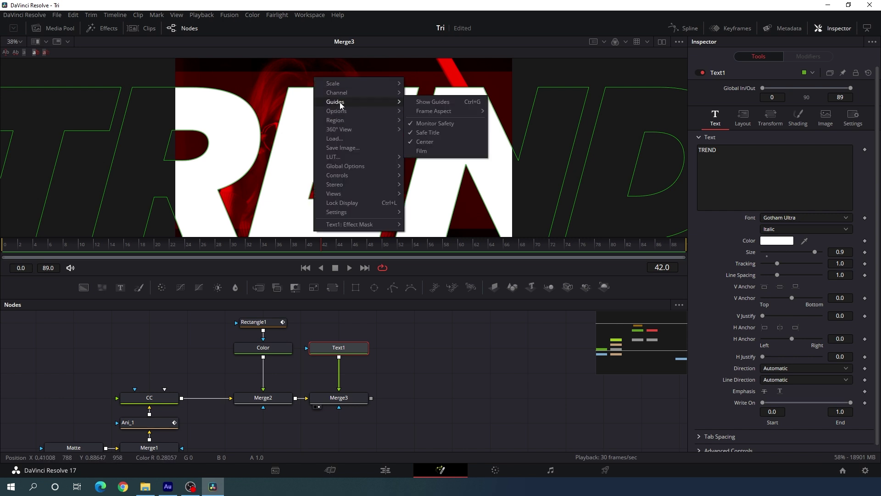
{"action": "left_click", "coordinate": [449, 102]}
{"action": "left_click_drag", "start_coordinate": [344, 145], "coordinate": [345, 131]}
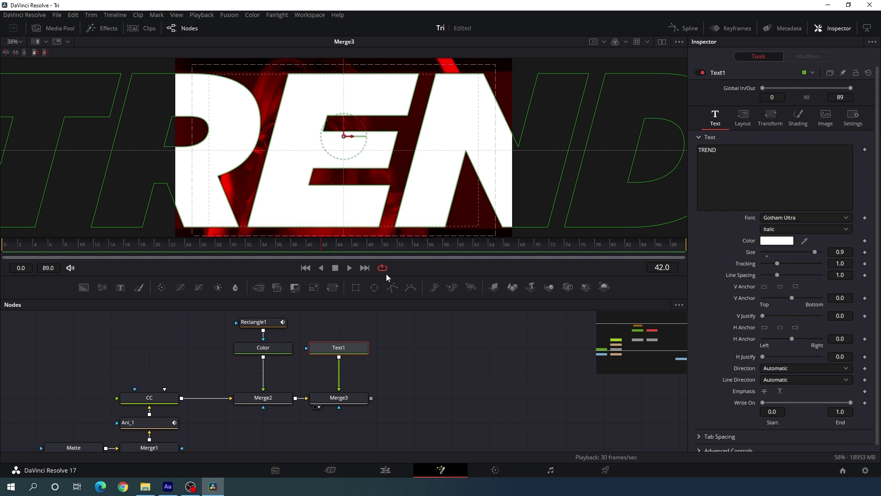
Set the Merge3 node's apply mode to Soft Light and scrub to frame 55 to preview it.
{"action": "left_click", "coordinate": [353, 400]}
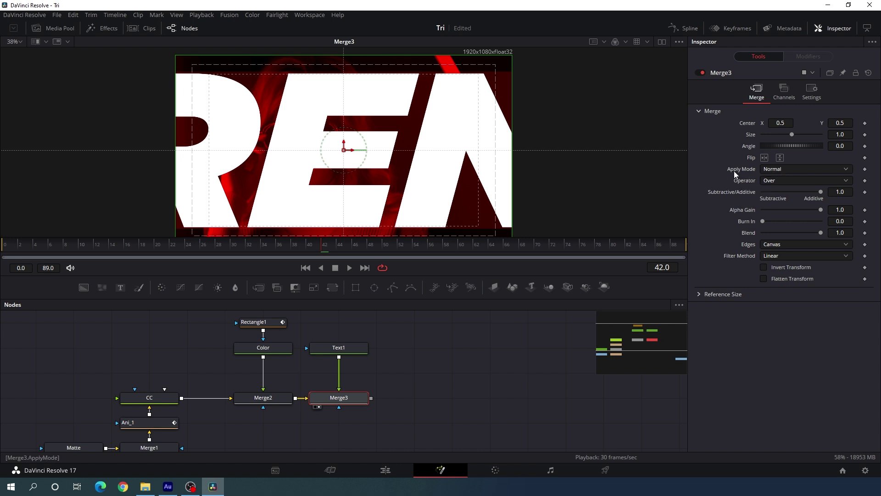
{"action": "left_click", "coordinate": [775, 170]}
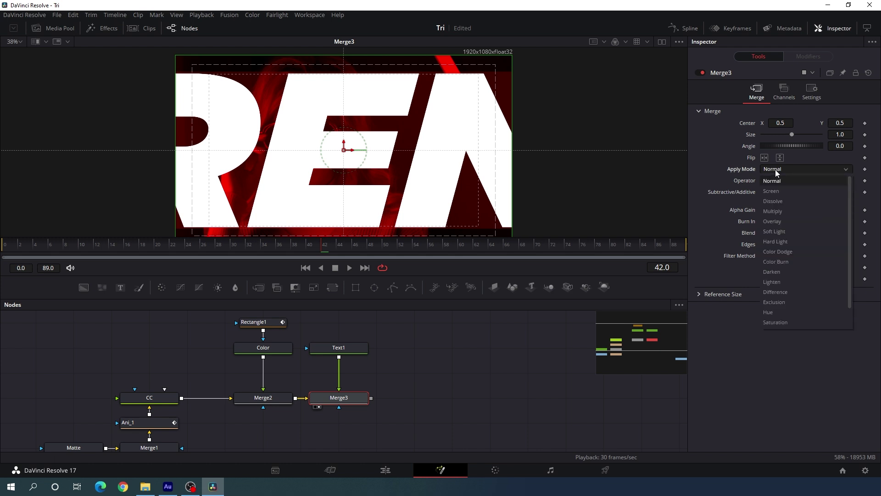
{"action": "left_click", "coordinate": [777, 231]}
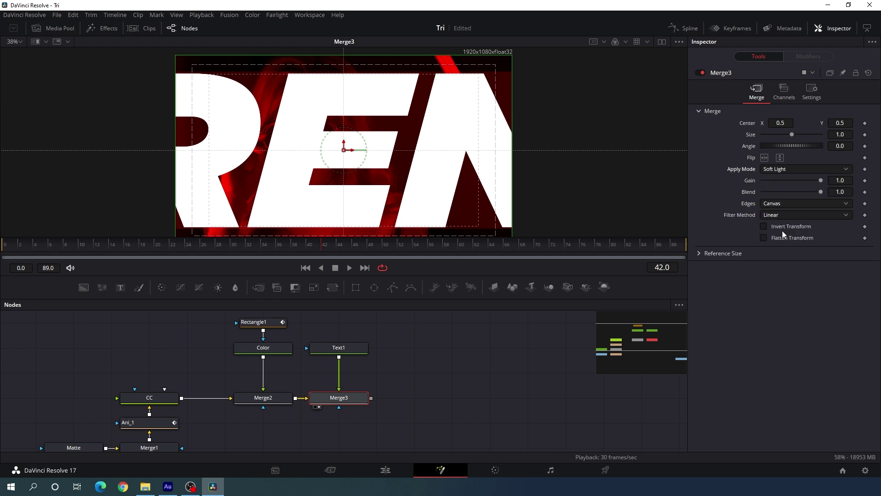
{"action": "left_click_drag", "start_coordinate": [312, 247], "coordinate": [423, 256]}
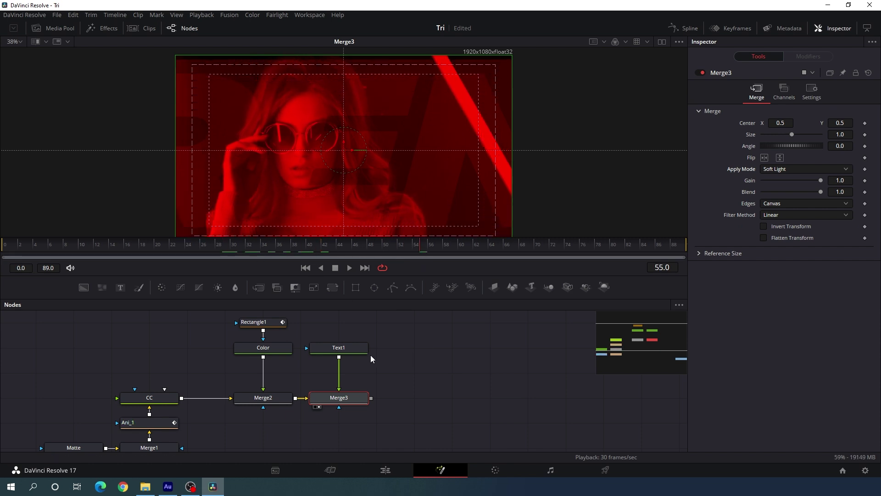
Move the Text1 node up and insert a Drop Shadow node between it and Merge3.
{"action": "left_click_drag", "start_coordinate": [361, 353], "coordinate": [359, 338]}
{"action": "left_click", "coordinate": [338, 323]}
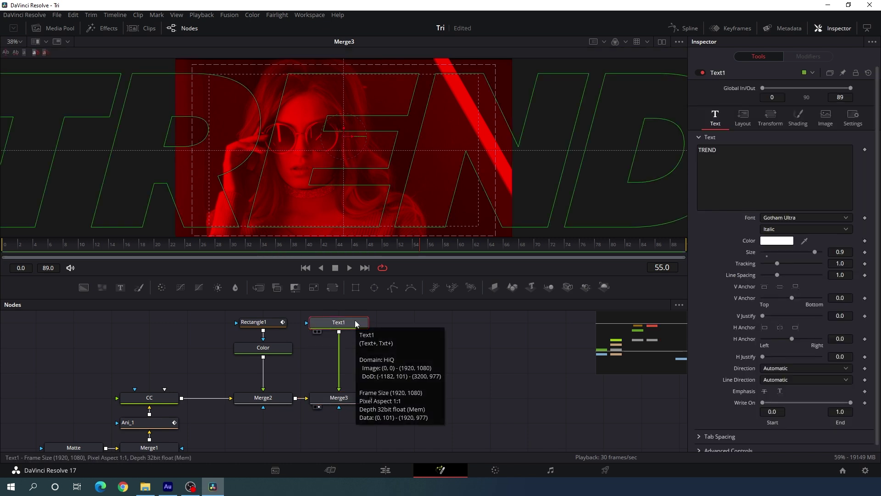
{"action": "key", "text": "shift+space"}
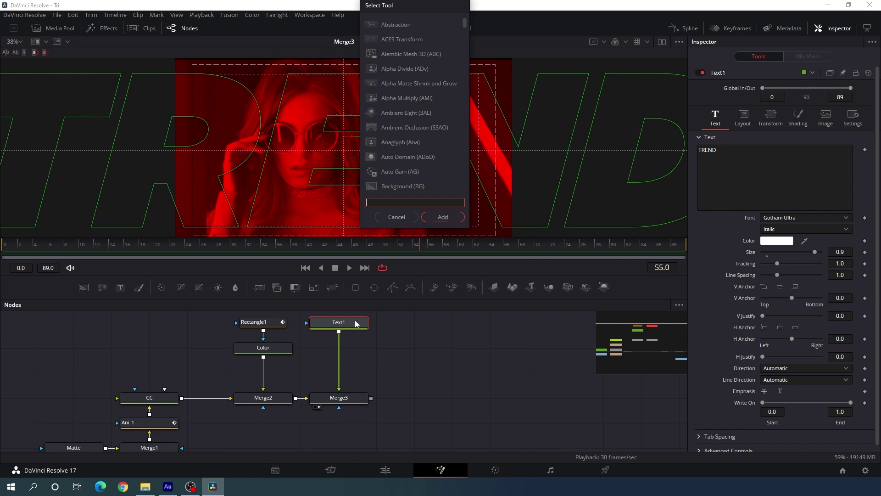
{"action": "type", "text": "drop"}
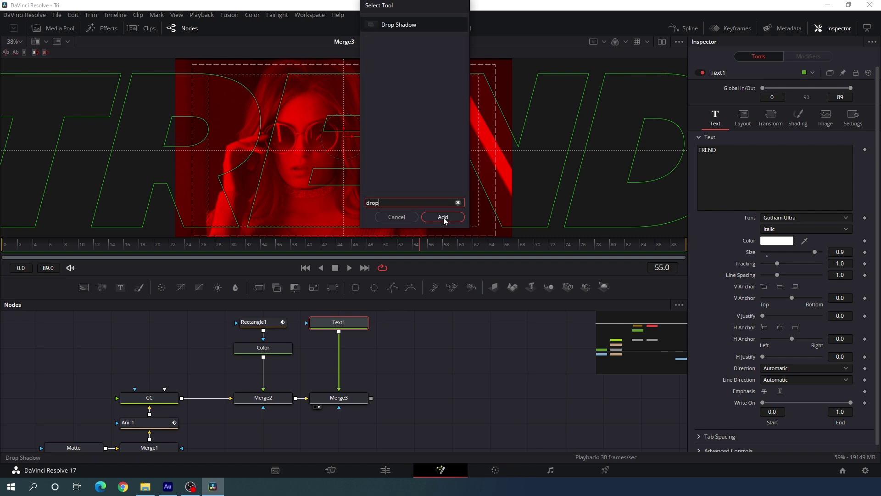
{"action": "left_click", "coordinate": [444, 217]}
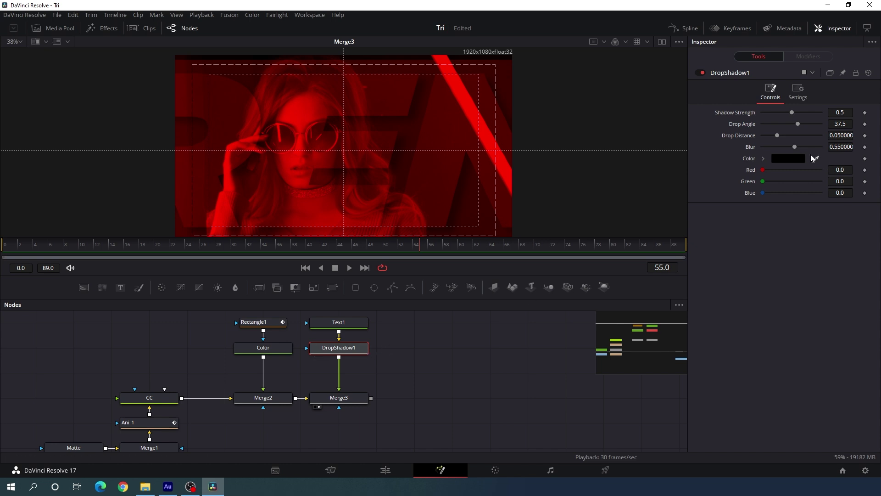
Set the drop shadow's strength to 0.6 and scrub through the composition to preview it.
{"action": "left_click", "coordinate": [851, 112]}
{"action": "type", "text": "6"}
{"action": "key", "text": "Tab"}
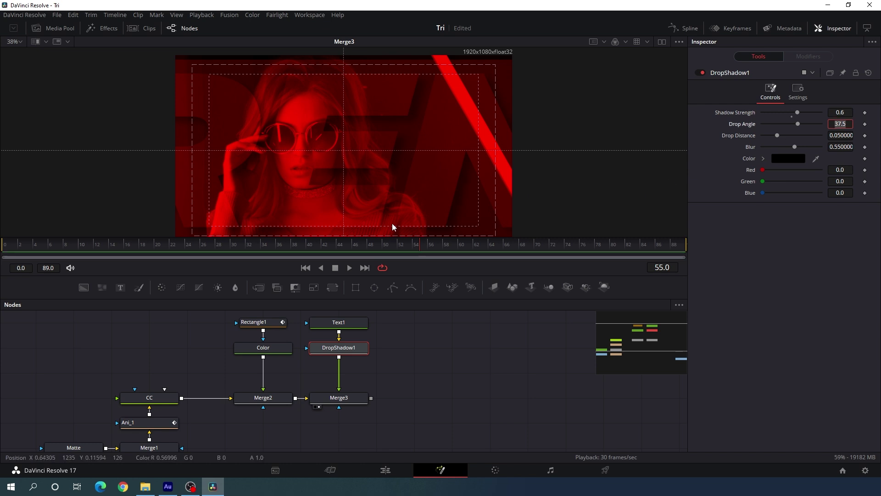
{"action": "left_click", "coordinate": [270, 243]}
{"action": "left_click_drag", "start_coordinate": [272, 243], "coordinate": [382, 246]}
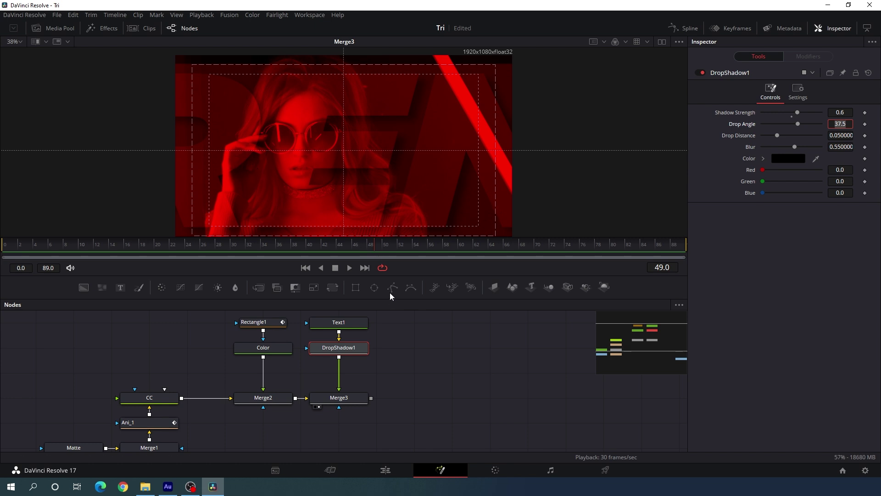
Add a keyframe for the Text1 node's tracking at frame 75.
{"action": "left_click", "coordinate": [352, 326]}
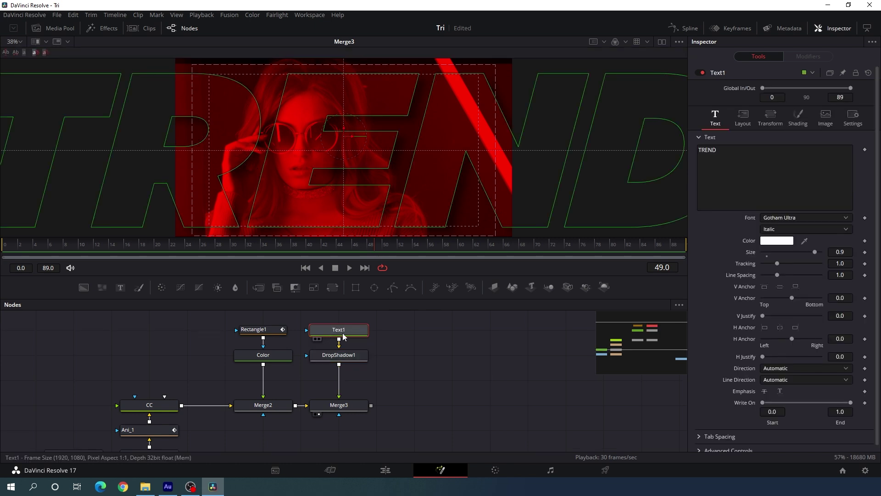
{"action": "left_click_drag", "start_coordinate": [371, 245], "coordinate": [593, 249]}
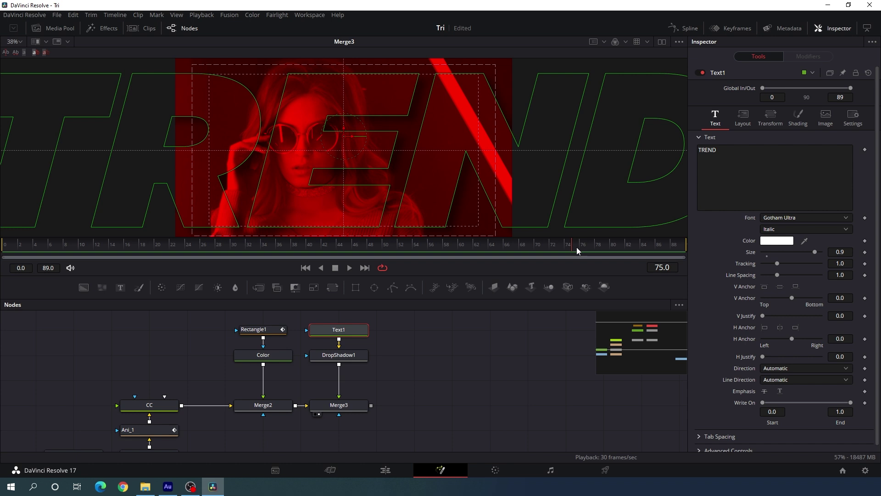
{"action": "right_click", "coordinate": [745, 263]}
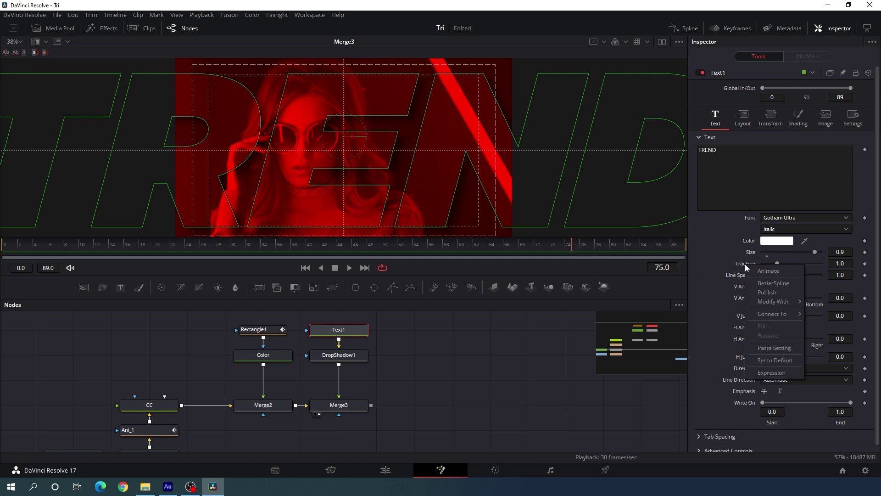
{"action": "left_click", "coordinate": [758, 270]}
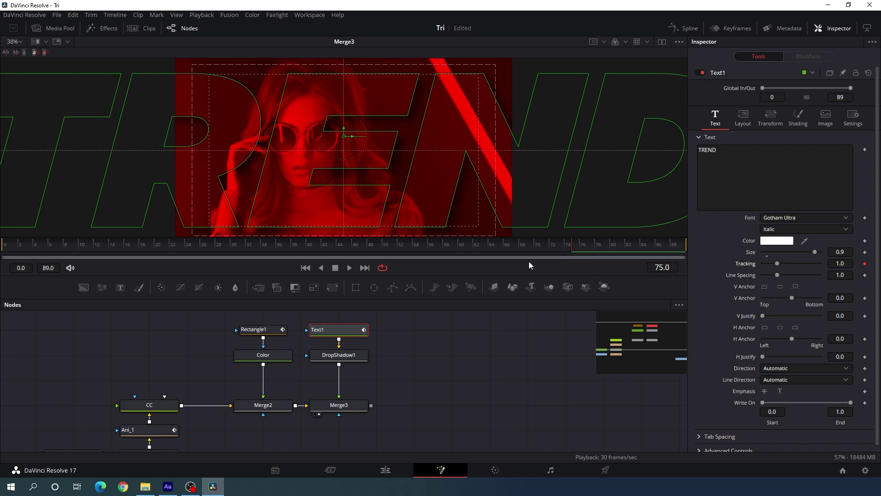
Set Text1's tracking to 1.4 at frame 15 and scrub forward to preview the letters closing in.
{"action": "left_click_drag", "start_coordinate": [558, 244], "coordinate": [120, 256]}
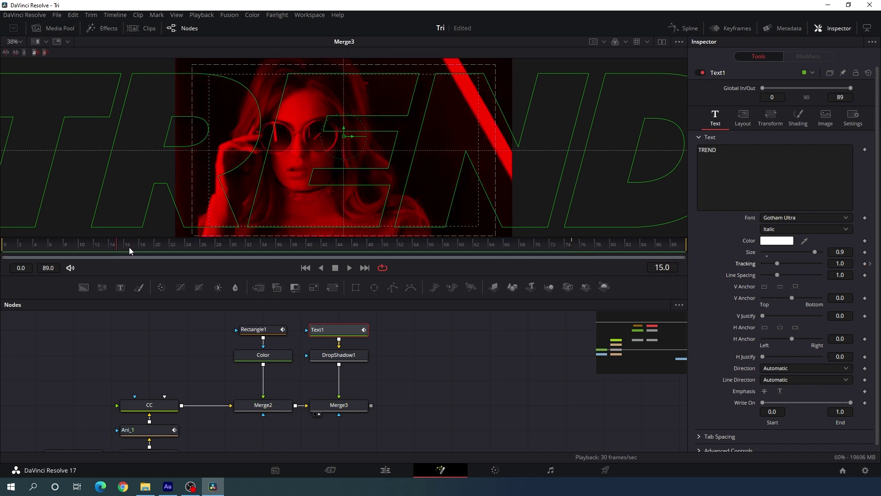
{"action": "left_click_drag", "start_coordinate": [778, 265], "coordinate": [784, 267]}
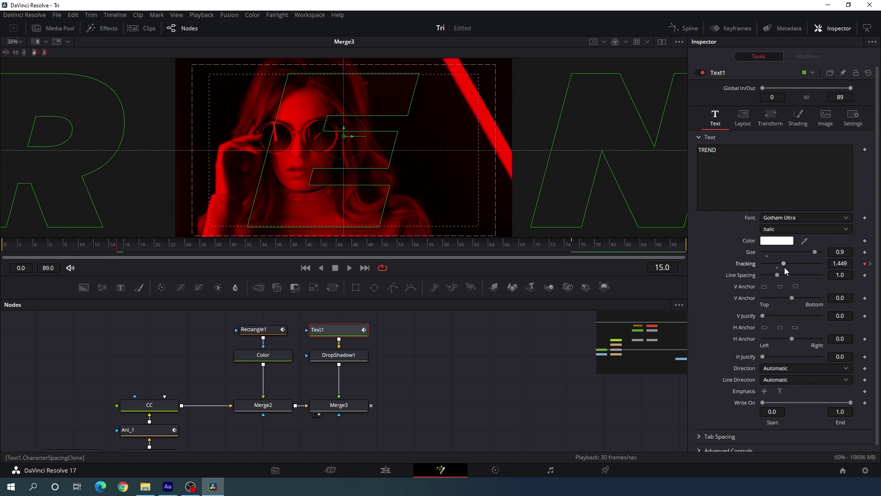
{"action": "left_click", "coordinate": [847, 263]}
{"action": "type", "text": "1.5"}
{"action": "key", "text": "Tab"}
{"action": "left_click", "coordinate": [847, 263]}
{"action": "type", "text": "4"}
{"action": "key", "text": "Tab"}
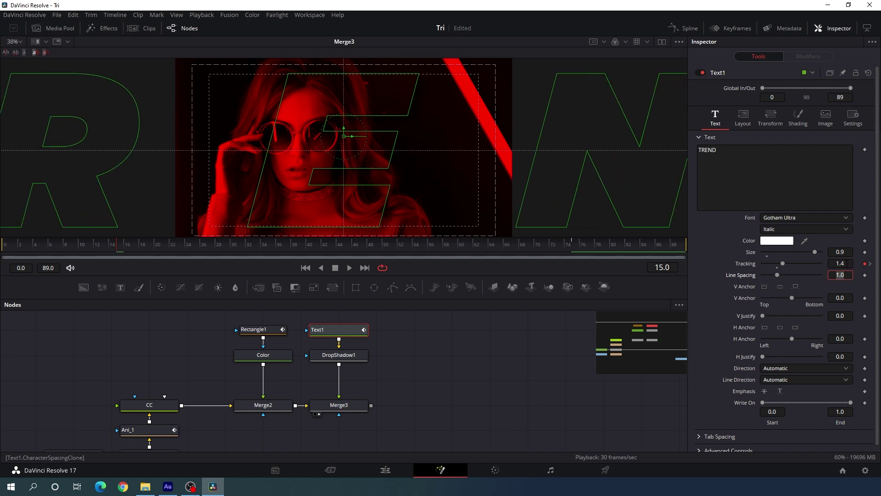
{"action": "left_click_drag", "start_coordinate": [118, 248], "coordinate": [417, 234]}
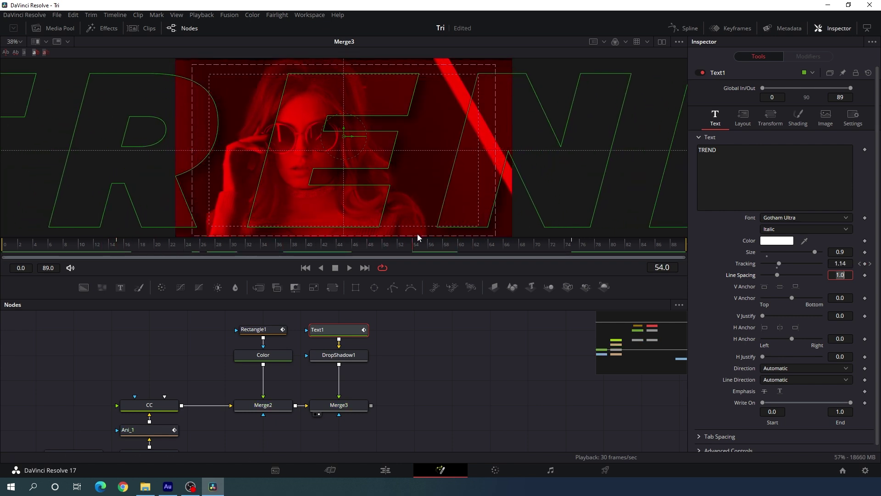
Show only Text1's Character Spacing curve in the spline editor, fit it, and smooth its keyframes.
{"action": "left_click", "coordinate": [686, 28]}
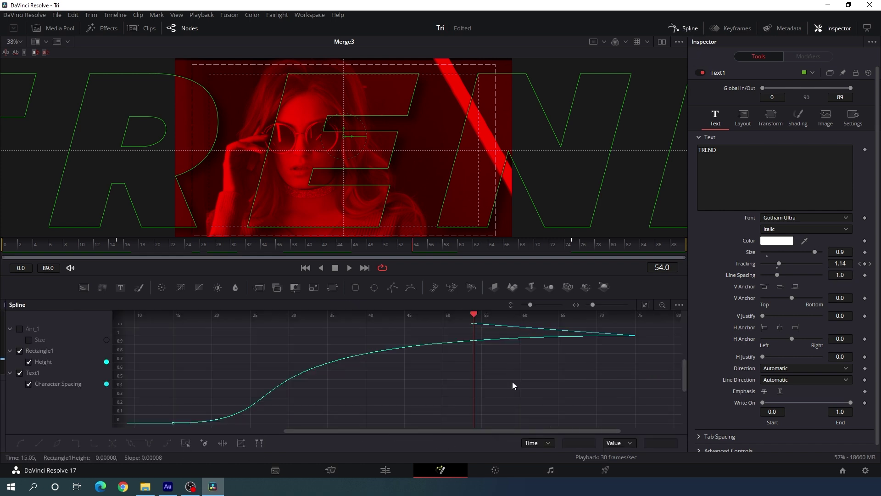
{"action": "mouse_move", "coordinate": [517, 366]}
{"action": "left_mouse_down"}
{"action": "mouse_move", "coordinate": [517, 394]}
{"action": "mouse_move", "coordinate": [517, 379]}
{"action": "left_mouse_up"}
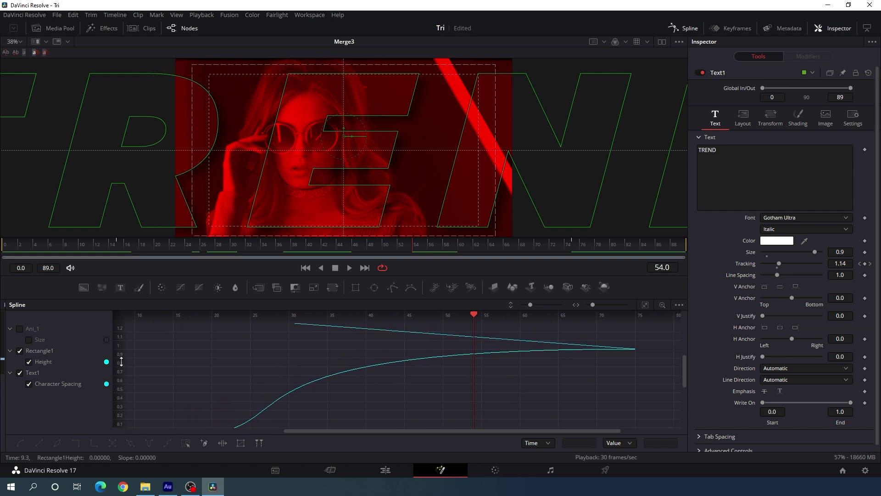
{"action": "left_click", "coordinate": [20, 351]}
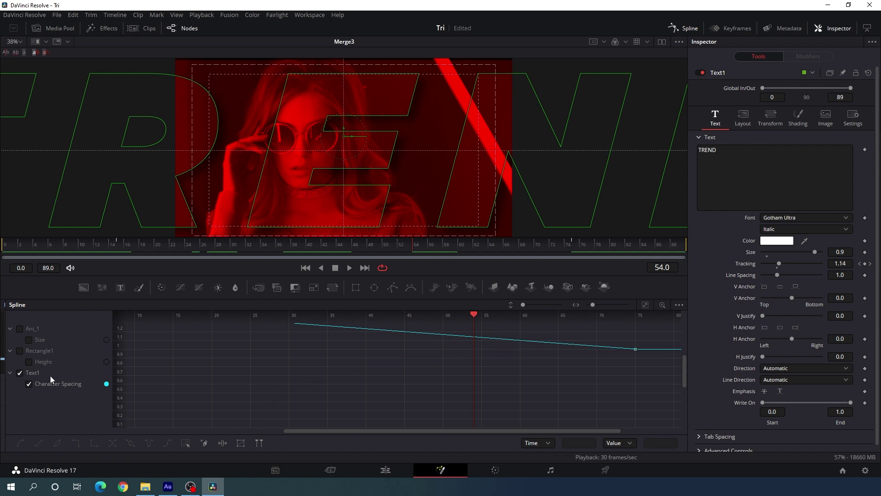
{"action": "left_click", "coordinate": [647, 306]}
{"action": "left_click_drag", "start_coordinate": [168, 327], "coordinate": [651, 427]}
{"action": "key", "text": "s"}
Extend the last Character Spacing keyframe's handle back to frame 15 for a long ease-out, and return to the node graph.
{"action": "left_click_drag", "start_coordinate": [475, 315], "coordinate": [175, 348]}
{"action": "left_click", "coordinate": [174, 320]}
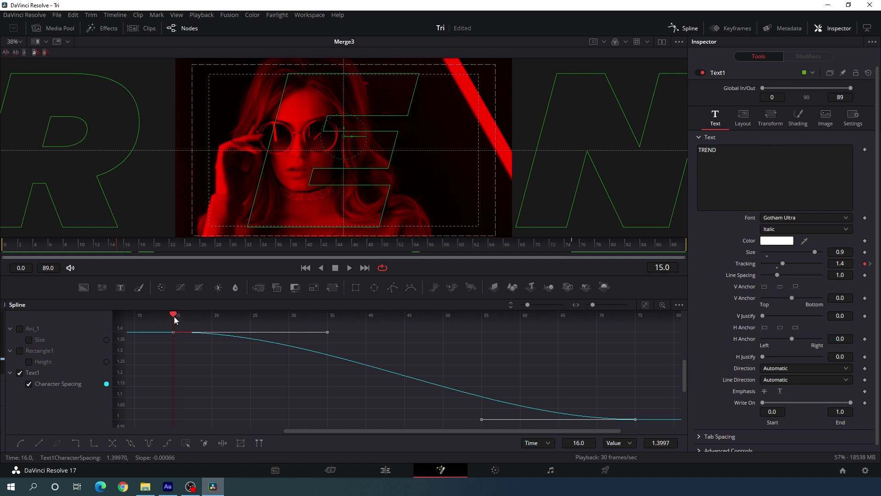
{"action": "left_click_drag", "start_coordinate": [482, 420], "coordinate": [172, 421]}
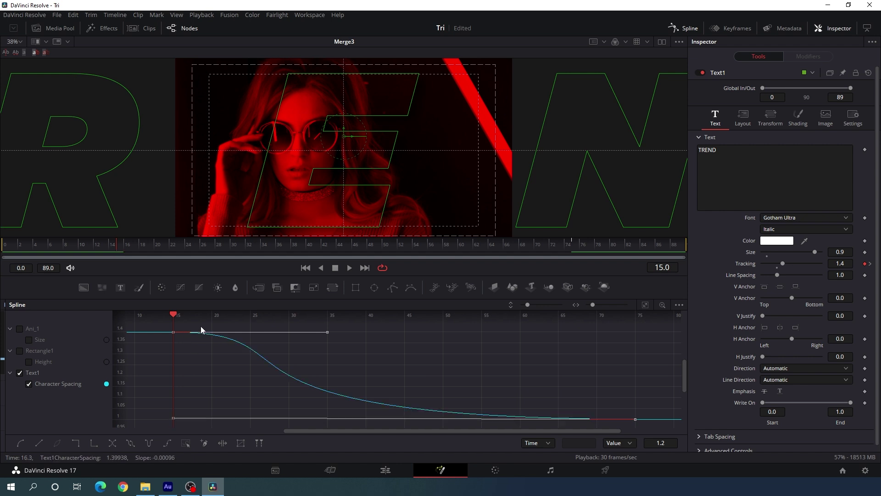
{"action": "left_click", "coordinate": [684, 28]}
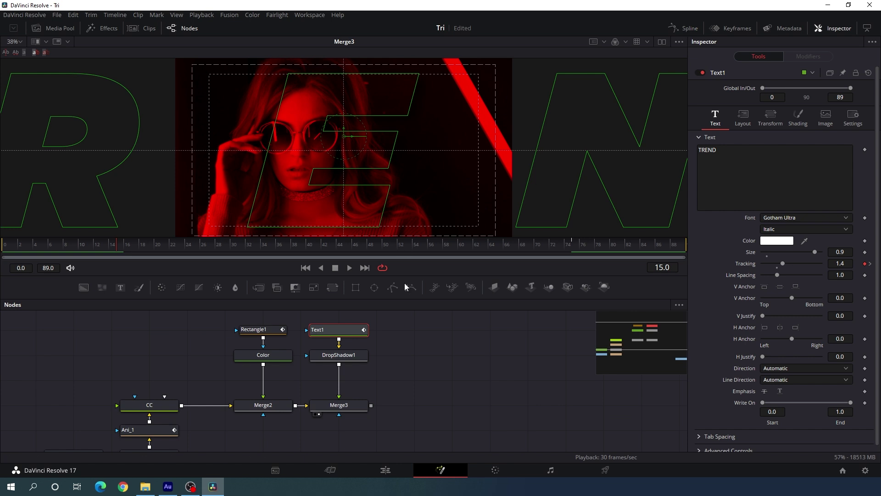
Play the composition from the start to check the tracking animation, and stop playback.
{"action": "left_click", "coordinate": [305, 267]}
{"action": "key", "text": "space"}
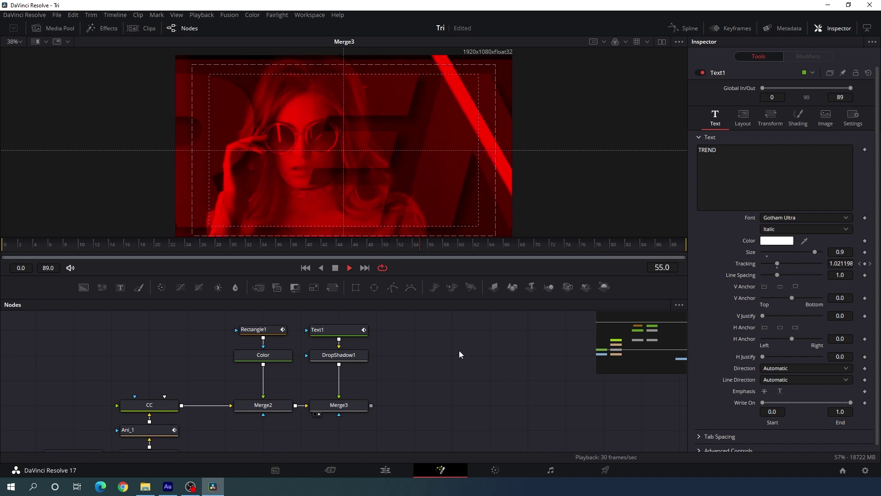
{"action": "left_click", "coordinate": [334, 269]}
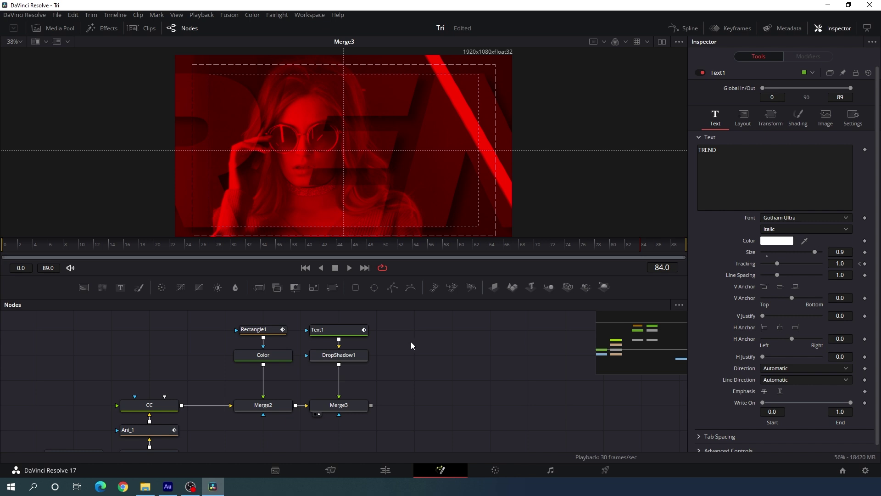
Add a second Text+ node merged after Merge3, place it above its merge, and enter TREND as its text.
{"action": "left_click_drag", "start_coordinate": [120, 288], "coordinate": [373, 404]}
{"action": "left_click_drag", "start_coordinate": [430, 408], "coordinate": [439, 138]}
{"action": "left_click", "coordinate": [431, 330]}
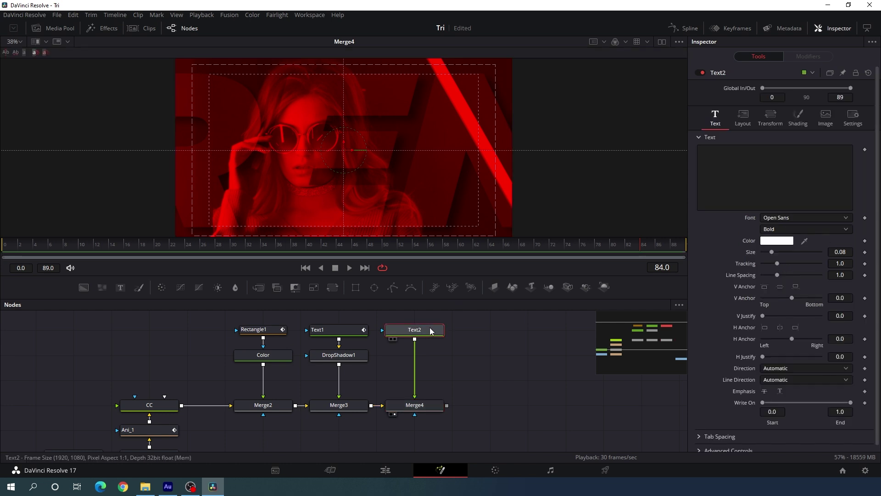
{"action": "left_click", "coordinate": [728, 175]}
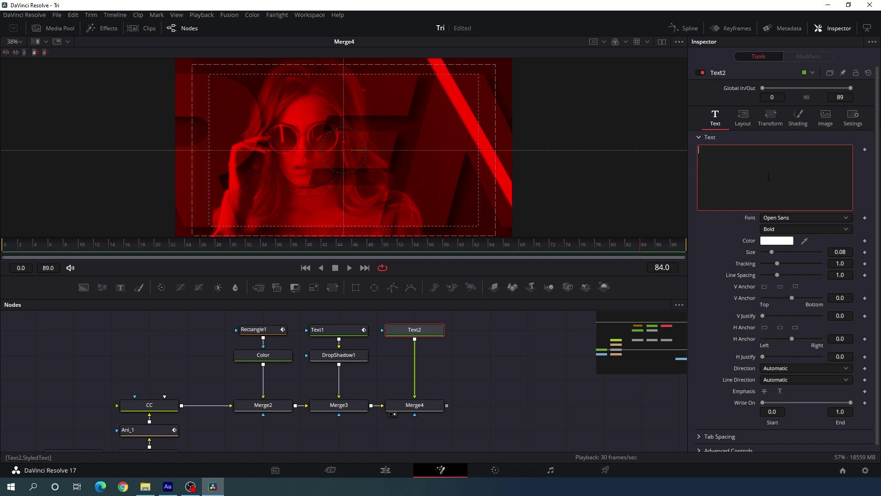
{"action": "type", "text": "TREND"}
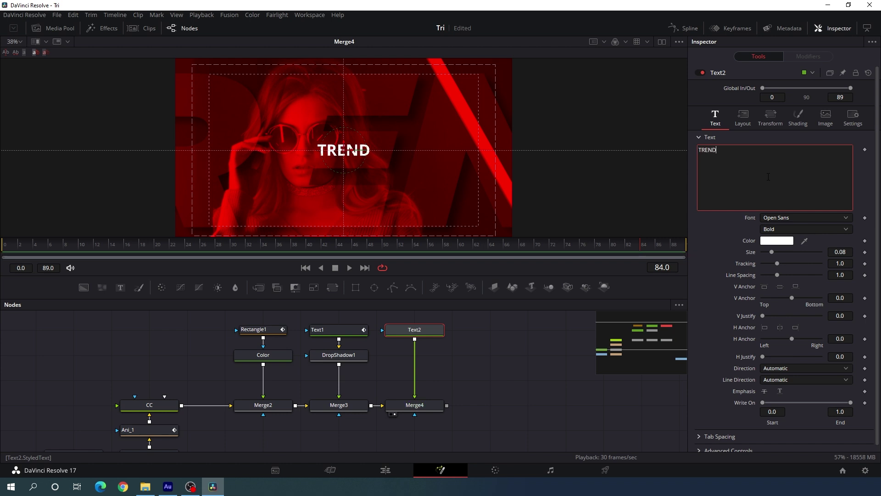
Set the Text2 title's font to Gotham Black and its size to 0.22.
{"action": "left_click", "coordinate": [779, 218]}
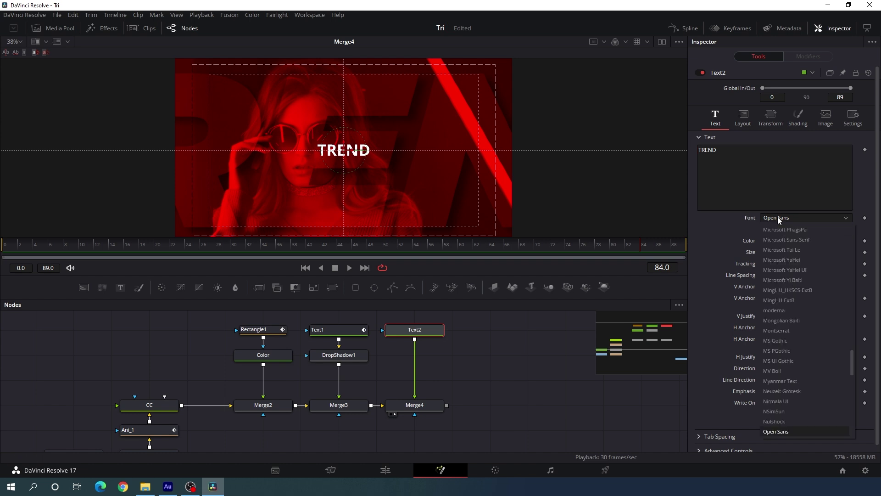
{"action": "key", "text": "g"}
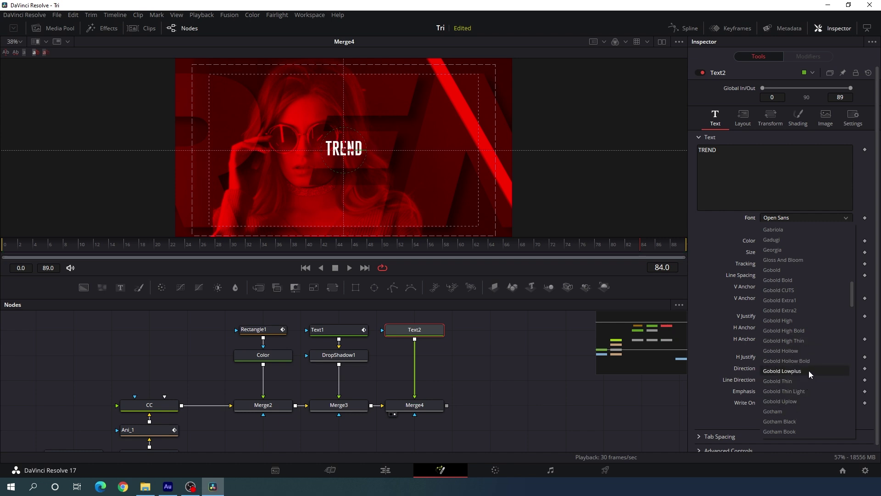
{"action": "left_click", "coordinate": [800, 421]}
{"action": "left_click_drag", "start_coordinate": [775, 254], "coordinate": [790, 257]}
{"action": "left_click", "coordinate": [843, 252]}
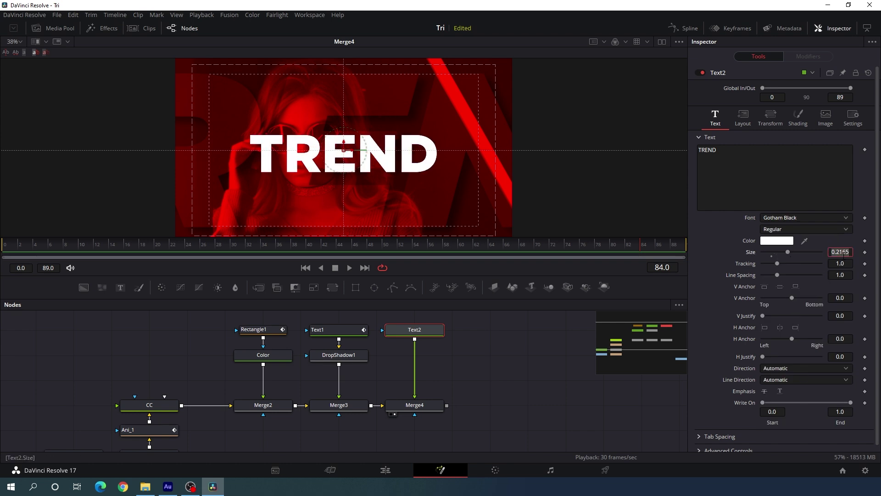
{"action": "type", "text": "0.22"}
{"action": "key", "text": "Tab"}
Move the white TREND title slightly up so it is vertically centered on the viewer guides.
{"action": "scroll", "coordinate": [346, 176], "scroll_direction": "up", "scroll_amount": 4}
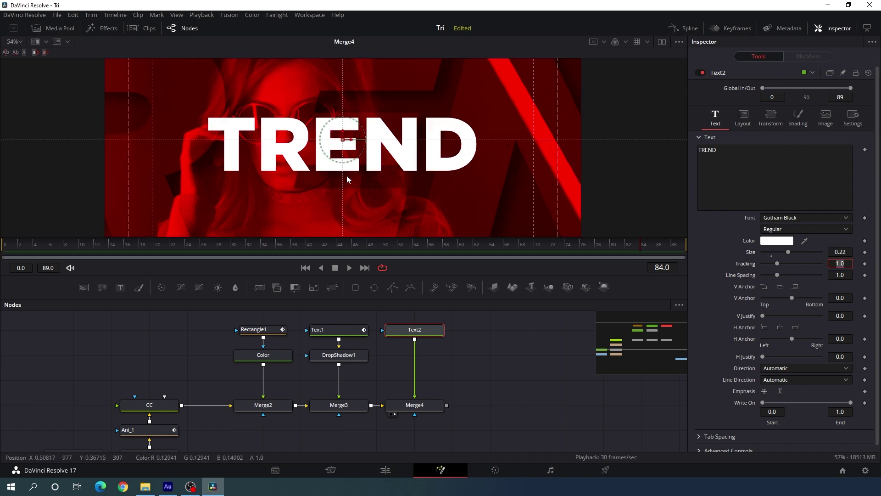
{"action": "left_click_drag", "start_coordinate": [341, 119], "coordinate": [341, 114]}
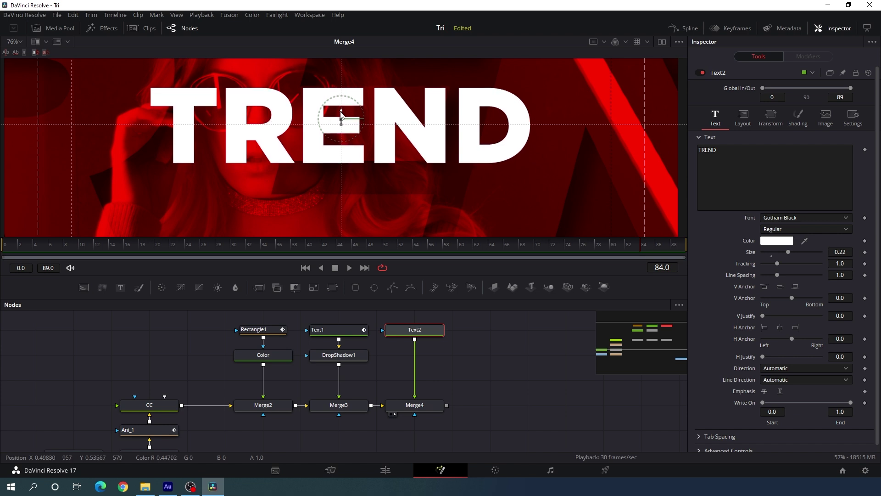
{"action": "left_click", "coordinate": [19, 40]}
{"action": "left_click", "coordinate": [17, 53]}
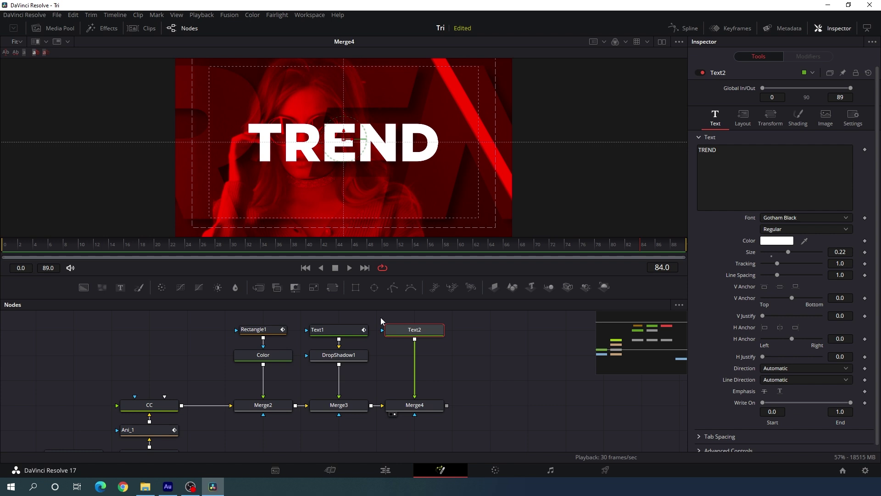
{"action": "left_click", "coordinate": [541, 370]}
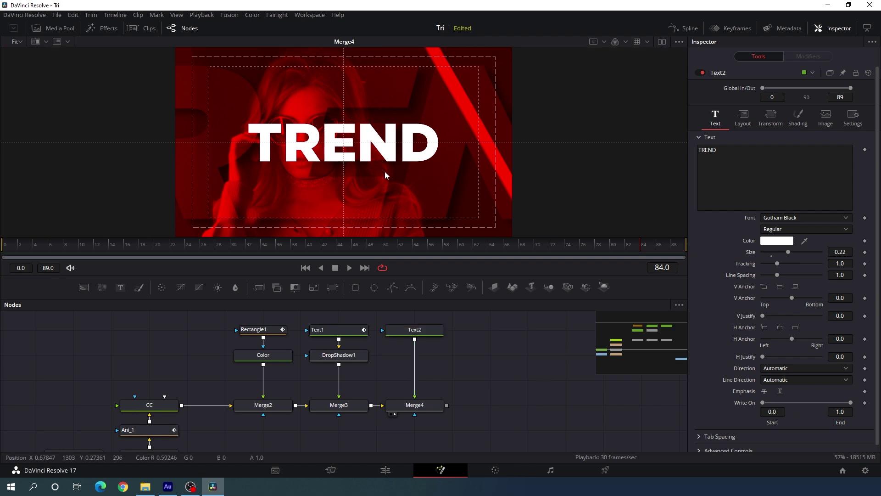
Apply a Follower modifier to Text2's text and set its delay between each character to 2.
{"action": "left_click", "coordinate": [435, 332]}
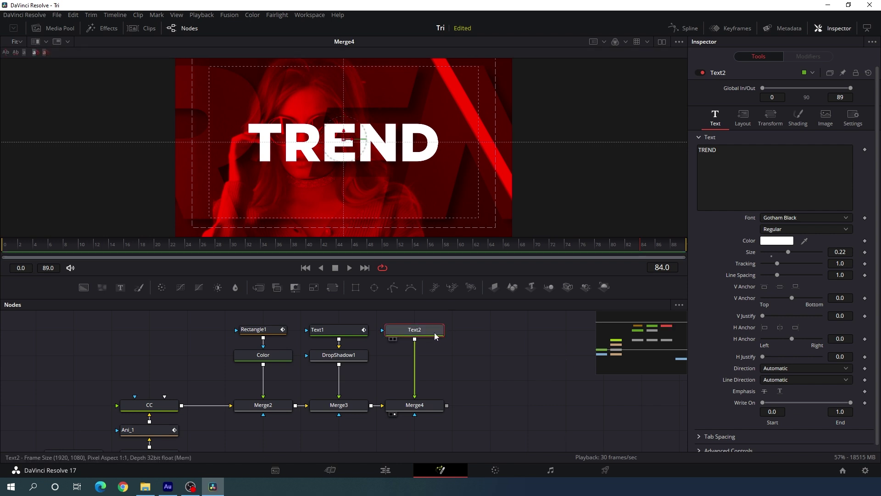
{"action": "right_click", "coordinate": [728, 161]}
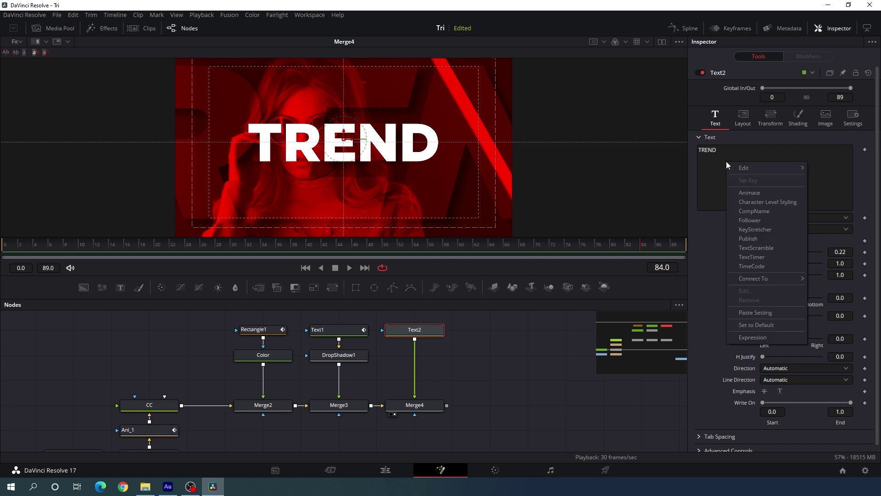
{"action": "left_click", "coordinate": [762, 222]}
{"action": "left_click", "coordinate": [808, 57]}
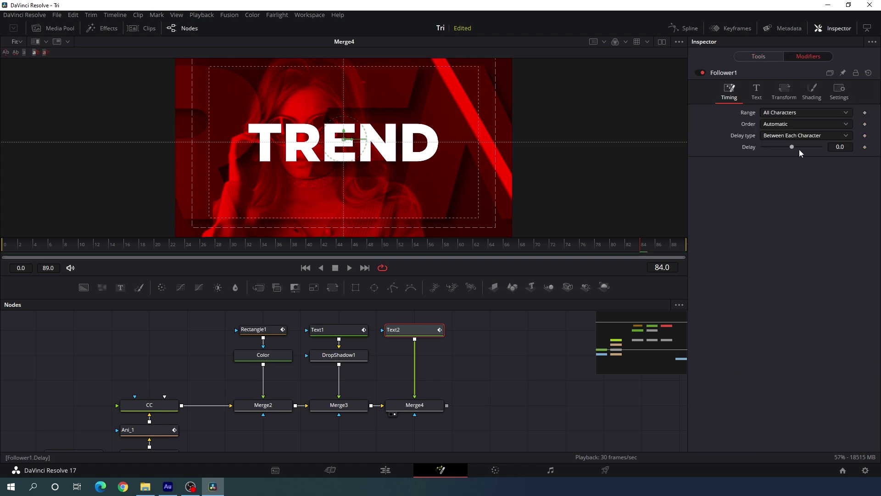
{"action": "left_click", "coordinate": [846, 148]}
{"action": "type", "text": "2"}
{"action": "key", "text": "Return"}
Animate the Follower's text Size with a keyframe of 0.22 at frame 45.
{"action": "left_click", "coordinate": [762, 101]}
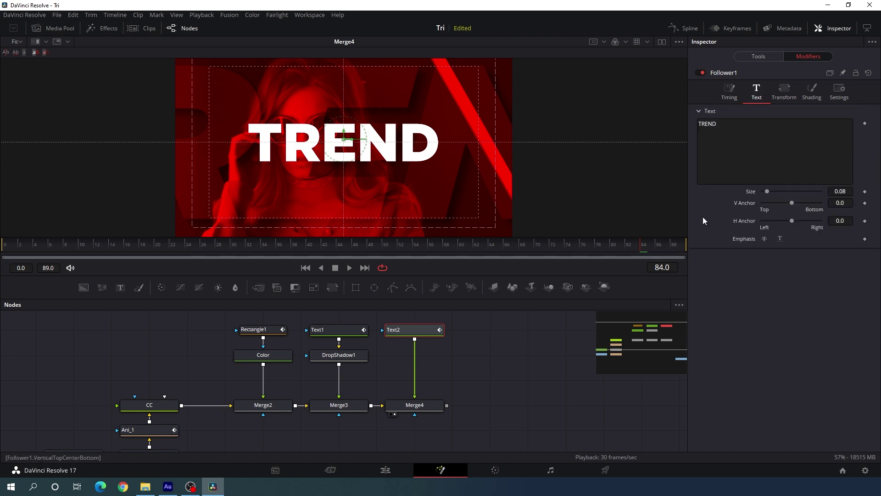
{"action": "left_click_drag", "start_coordinate": [195, 247], "coordinate": [363, 248]}
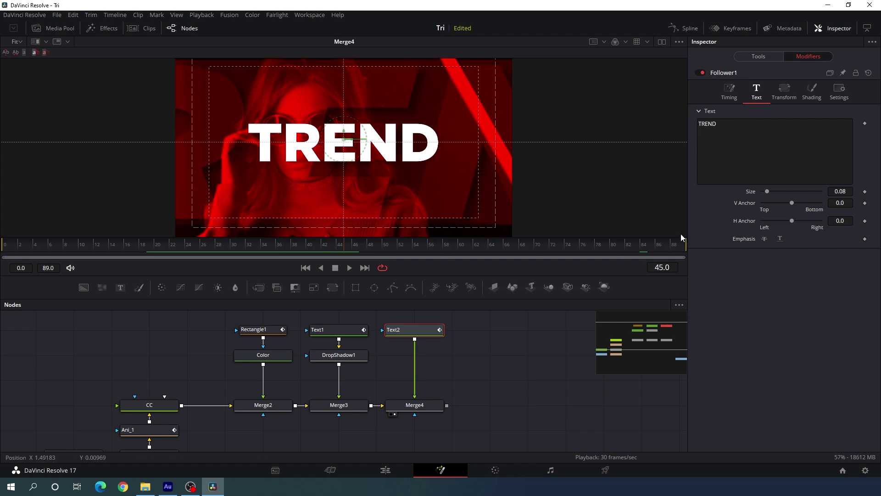
{"action": "right_click", "coordinate": [751, 192]}
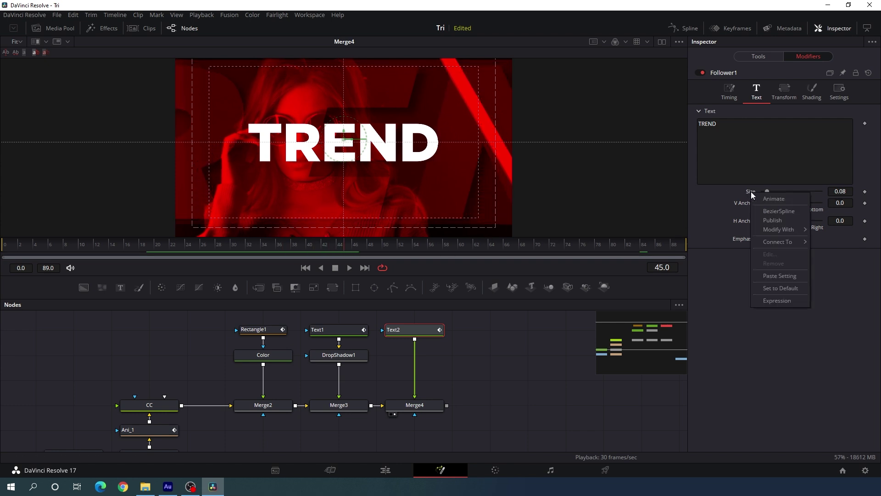
{"action": "left_click", "coordinate": [775, 200]}
{"action": "left_click", "coordinate": [846, 191]}
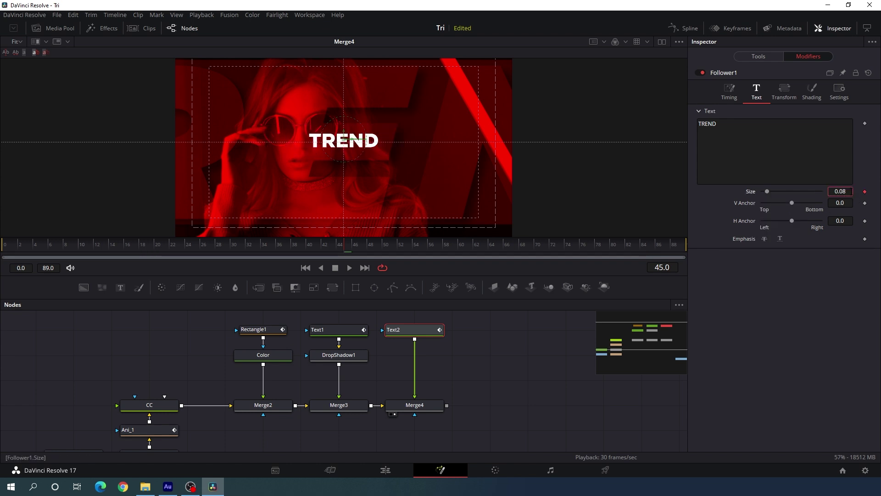
{"action": "key", "text": "BackSpace"}
{"action": "key", "text": "BackSpace"}
{"action": "type", "text": "22"}
{"action": "key", "text": "Tab"}
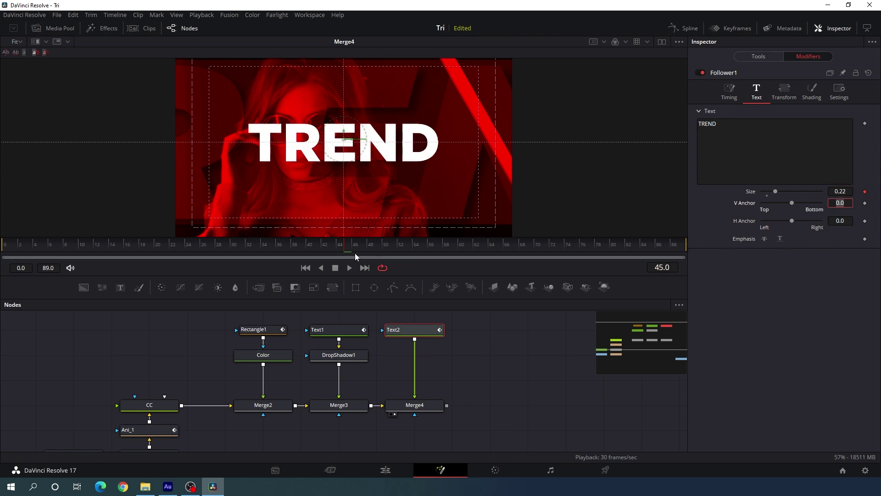
Set the Follower's Size to 0 at frame 17 and scrub through the letters' scale-up.
{"action": "left_click_drag", "start_coordinate": [341, 248], "coordinate": [141, 254]}
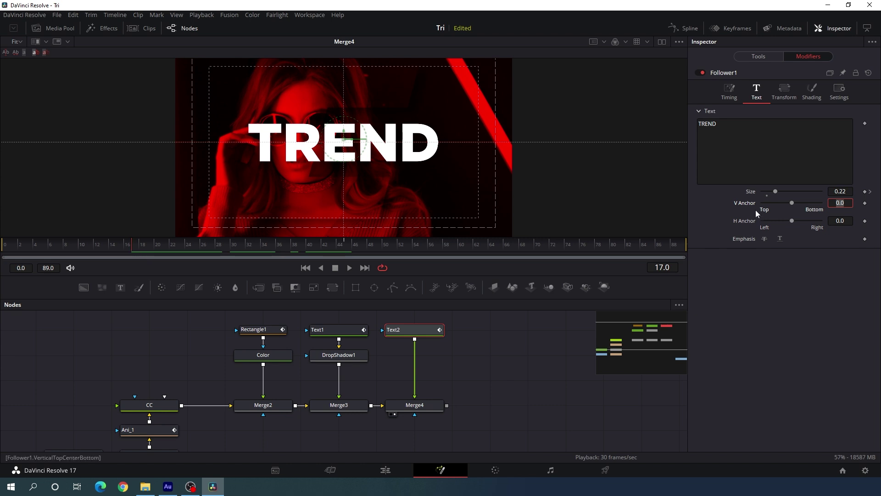
{"action": "left_click_drag", "start_coordinate": [775, 194], "coordinate": [753, 195]}
{"action": "left_click_drag", "start_coordinate": [171, 247], "coordinate": [340, 246]}
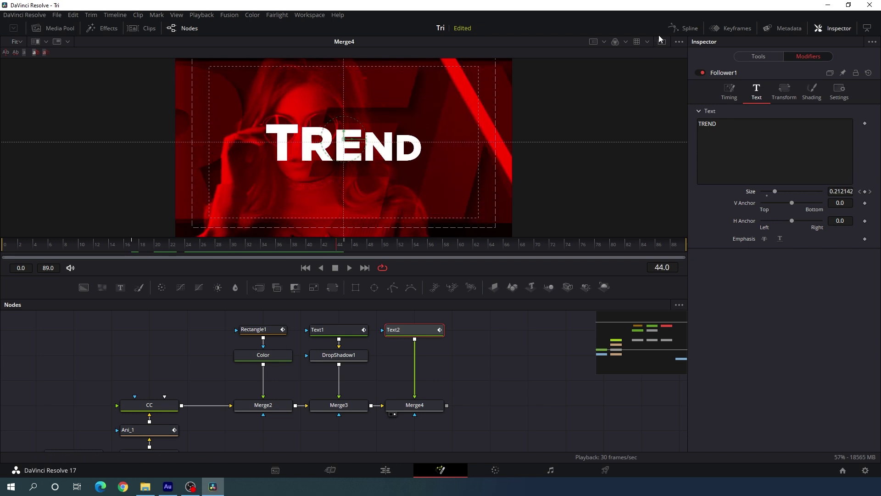
Isolate Text2's Follower Size curve in the spline editor, smooth both keyframes, and stretch the end keyframe's handle level back to about frame 17.
{"action": "left_click", "coordinate": [684, 28]}
{"action": "key", "text": "ctrl+f"}
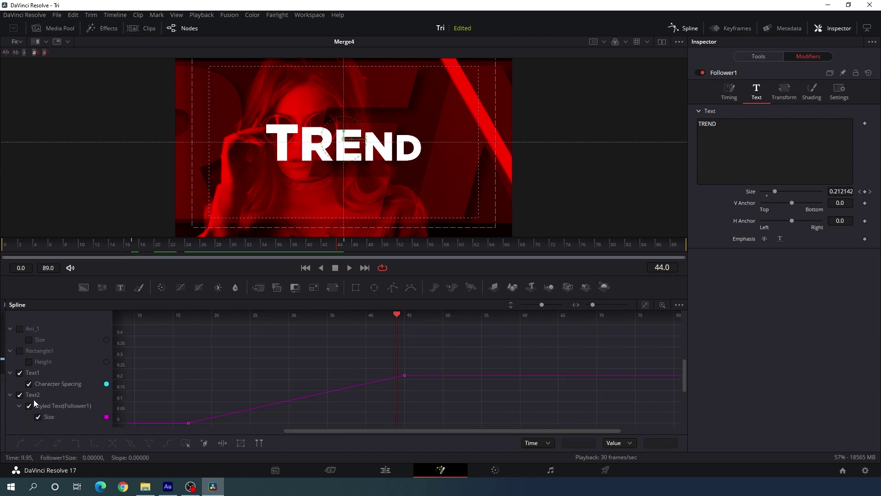
{"action": "left_click", "coordinate": [19, 373]}
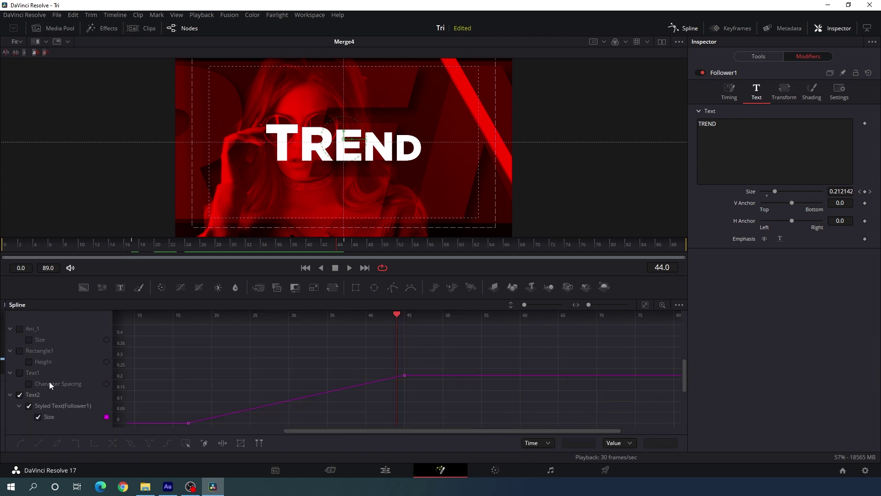
{"action": "left_click", "coordinate": [644, 306]}
{"action": "left_click_drag", "start_coordinate": [641, 324], "coordinate": [169, 425]}
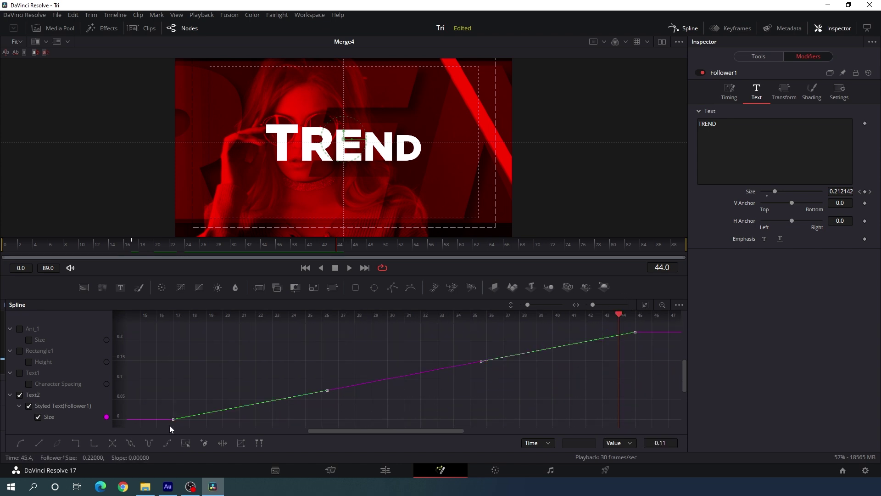
{"action": "key", "text": "shift+s"}
{"action": "left_click_drag", "start_coordinate": [474, 337], "coordinate": [172, 336]}
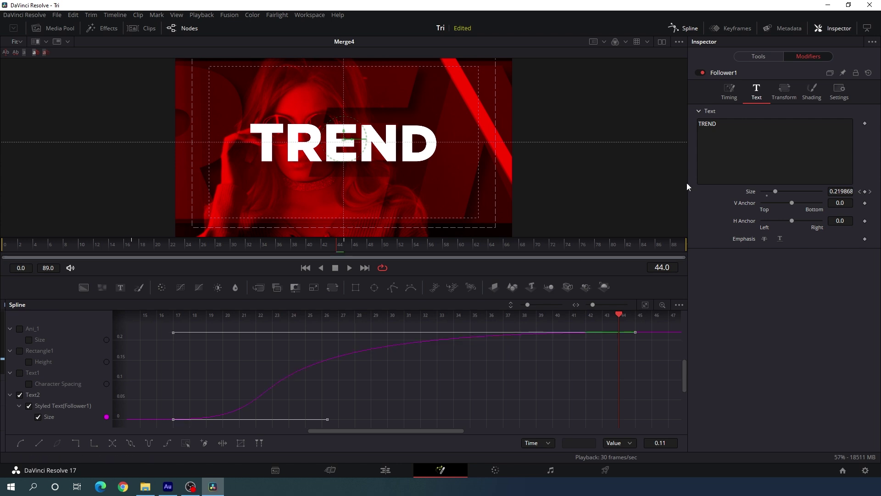
Close the spline editor and play the composition to check the eased title animation.
{"action": "left_click", "coordinate": [679, 30]}
{"action": "left_click_drag", "start_coordinate": [305, 249], "coordinate": [104, 248]}
{"action": "left_click", "coordinate": [349, 268]}
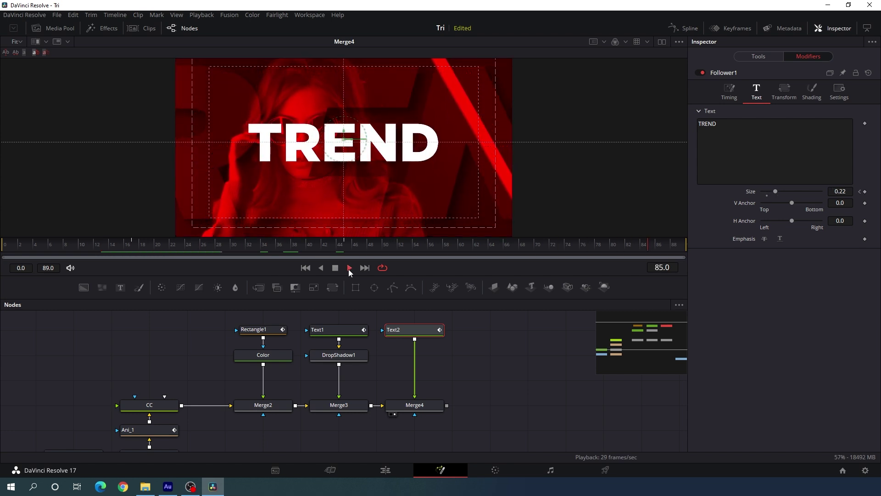
{"action": "left_click", "coordinate": [335, 269]}
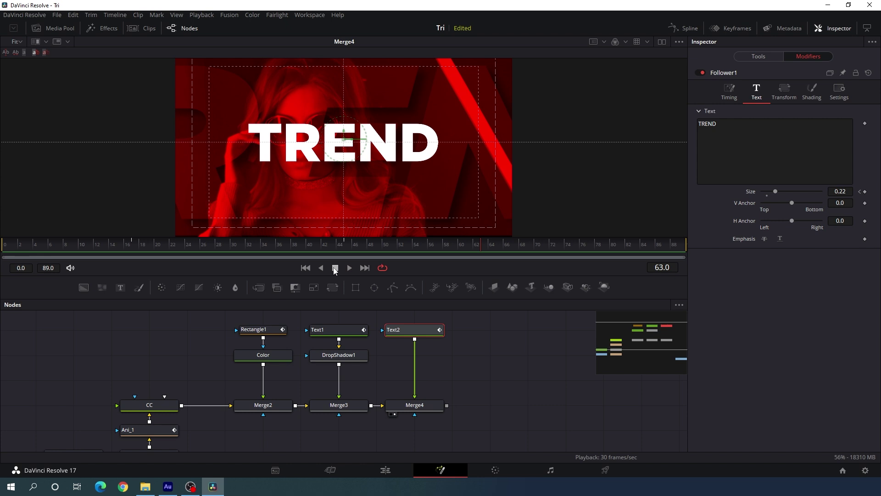
Add a Drop Shadow node after Text2 and set its Shadow Strength to 0.3.
{"action": "left_click", "coordinate": [417, 329]}
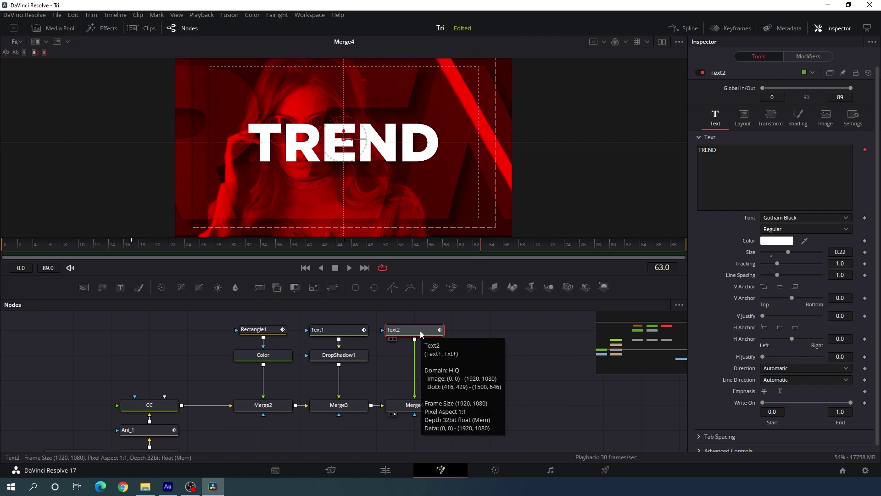
{"action": "key", "text": "shift+space"}
{"action": "type", "text": "drop"}
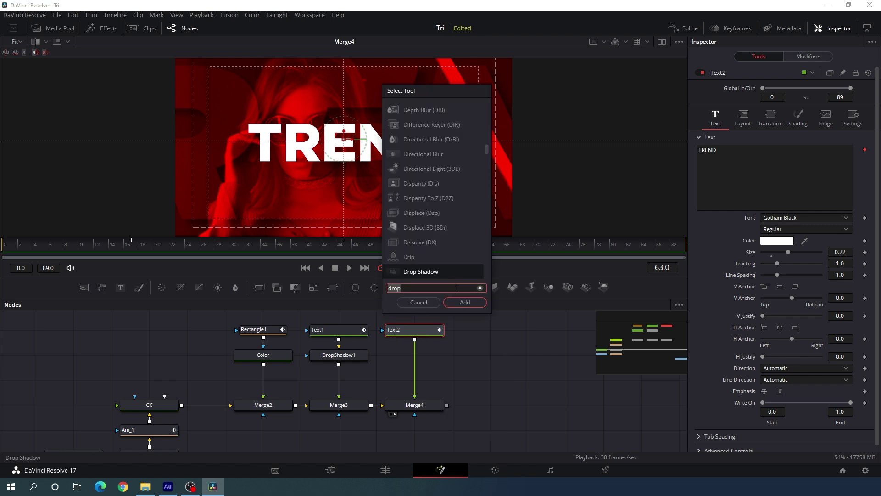
{"action": "left_click", "coordinate": [464, 301]}
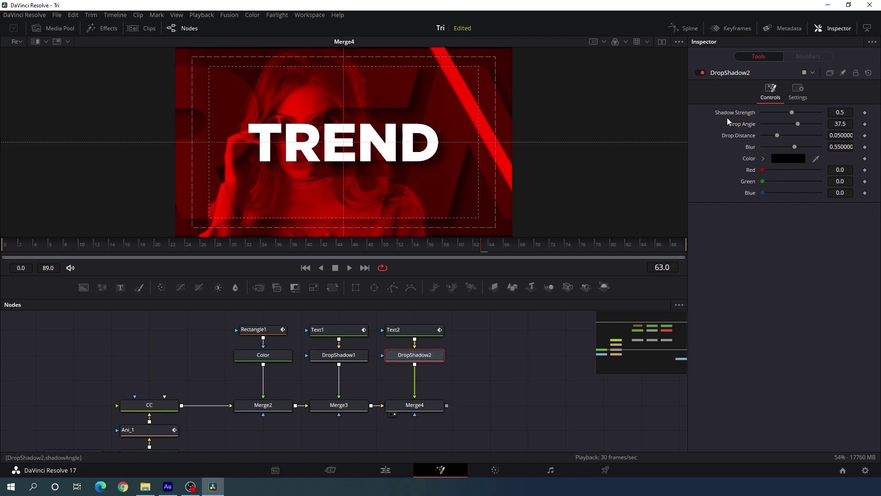
{"action": "left_click", "coordinate": [848, 113]}
{"action": "type", "text": "3"}
{"action": "key", "text": "Tab"}
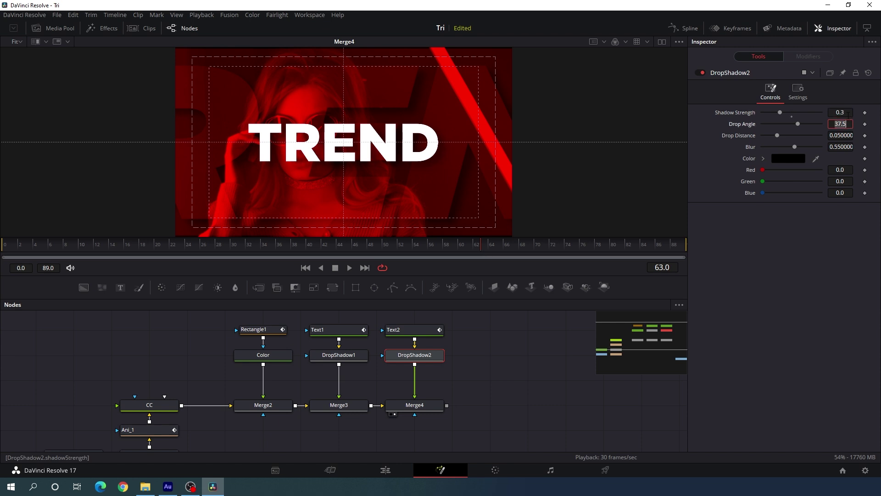
{"action": "left_click_drag", "start_coordinate": [367, 245], "coordinate": [400, 253]}
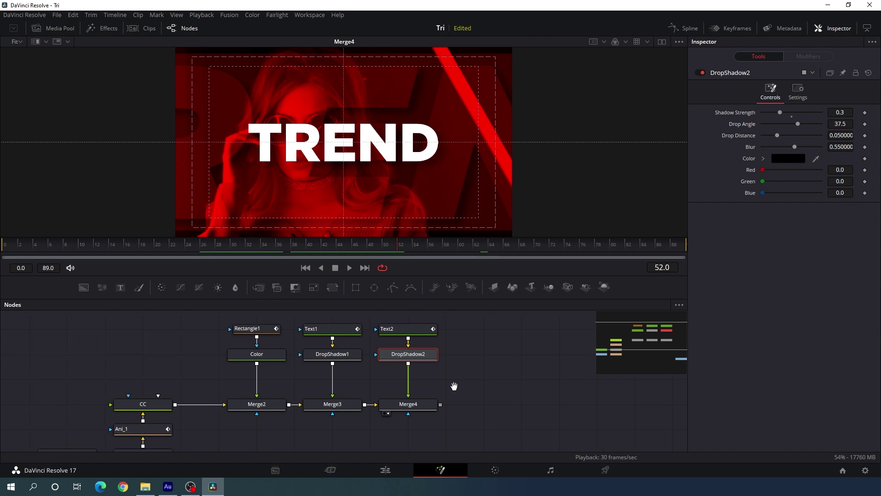
Add a Color Corrector node after Merge4 and show its output in the viewer.
{"action": "left_click", "coordinate": [397, 396]}
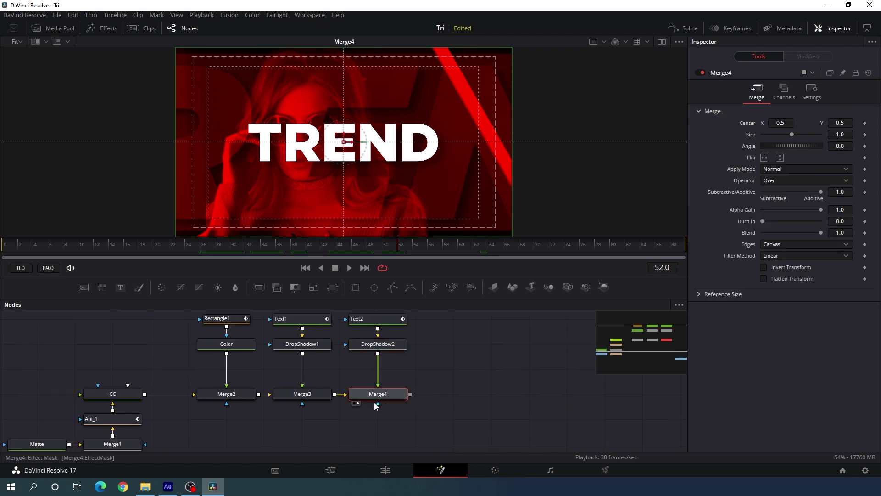
{"action": "left_click", "coordinate": [161, 287]}
{"action": "left_click_drag", "start_coordinate": [378, 419], "coordinate": [471, 136]}
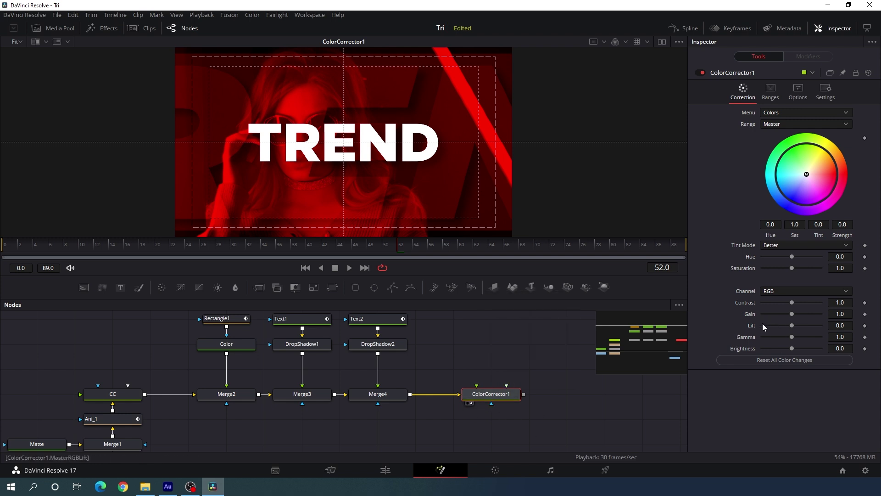
Set the Color Corrector's Lift to -0.15 and shift its Hue to 0.78 for a purple look.
{"action": "left_click_drag", "start_coordinate": [791, 326], "coordinate": [845, 327]}
{"action": "left_click", "coordinate": [847, 325]}
{"action": "key", "text": "Tab"}
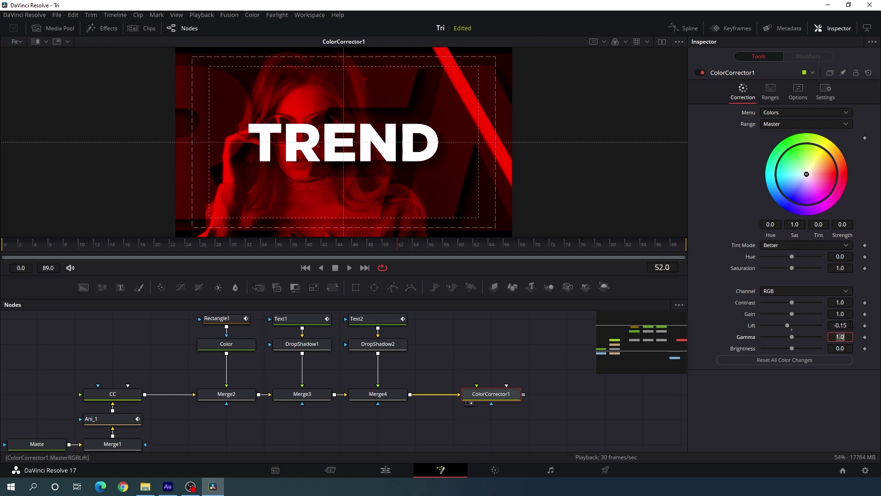
{"action": "left_click_drag", "start_coordinate": [296, 245], "coordinate": [347, 244]}
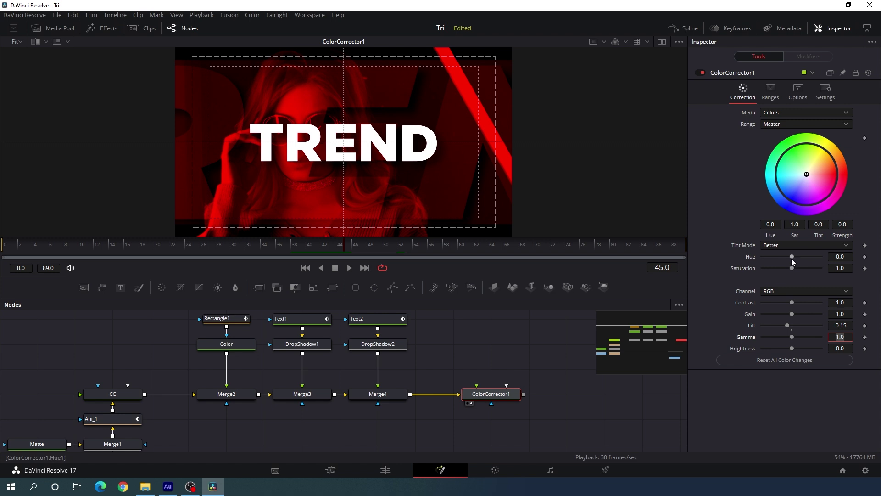
{"action": "left_click_drag", "start_coordinate": [791, 256], "coordinate": [814, 256]}
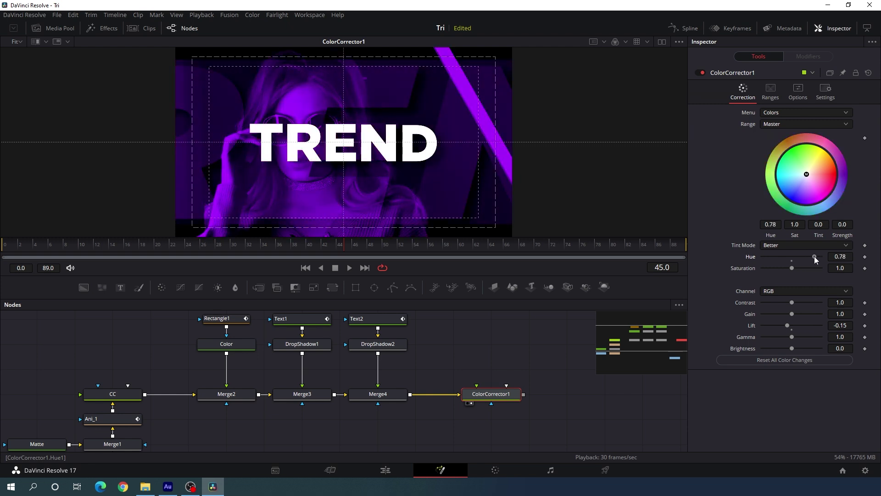
Bring MediaOut1 in line beside ColorCorrector1 and connect the Color Corrector's output to it.
{"action": "left_click_drag", "start_coordinate": [555, 376], "coordinate": [433, 358]}
{"action": "left_click_drag", "start_coordinate": [341, 428], "coordinate": [500, 377]}
{"action": "left_click_drag", "start_coordinate": [375, 379], "coordinate": [476, 378]}
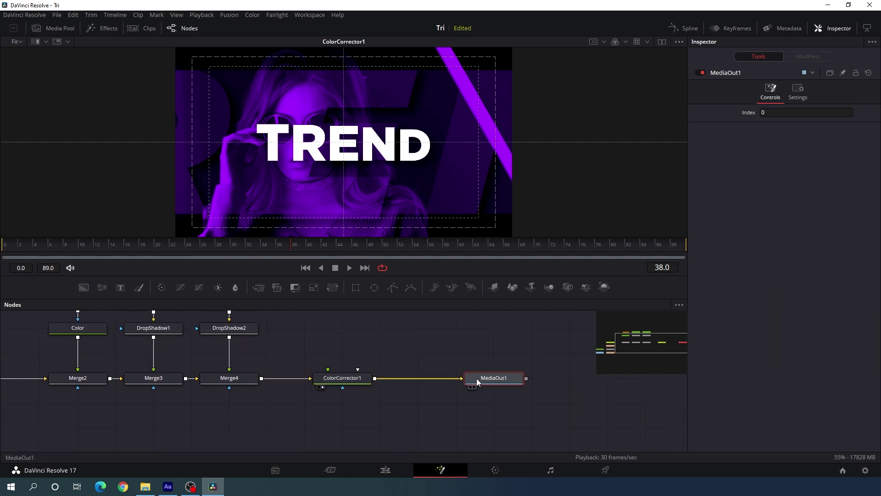
Switch to the Edit page and review the finished composition in looped full-screen playback.
{"action": "left_click", "coordinate": [397, 466]}
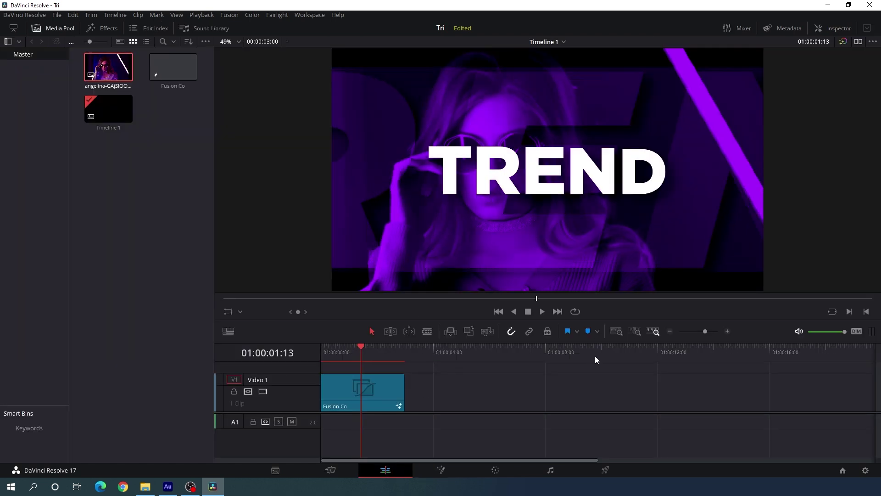
{"action": "left_click", "coordinate": [575, 312]}
{"action": "key", "text": "p"}
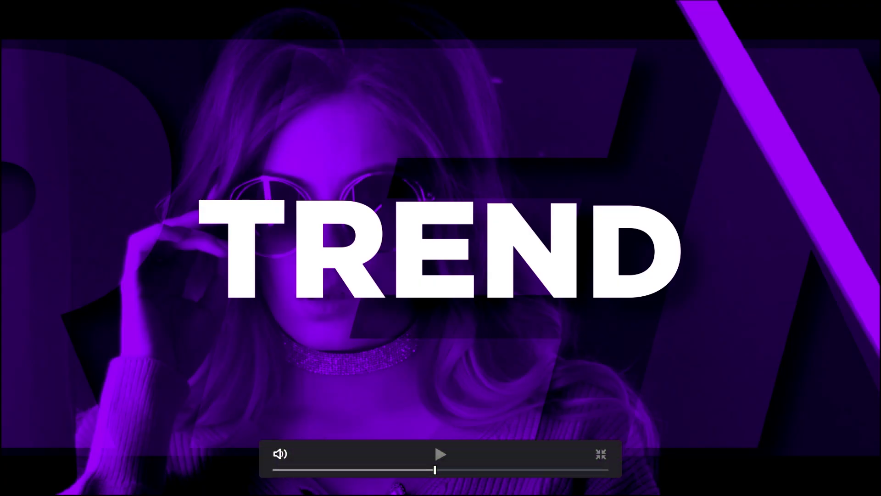
{"action": "key", "text": "space"}
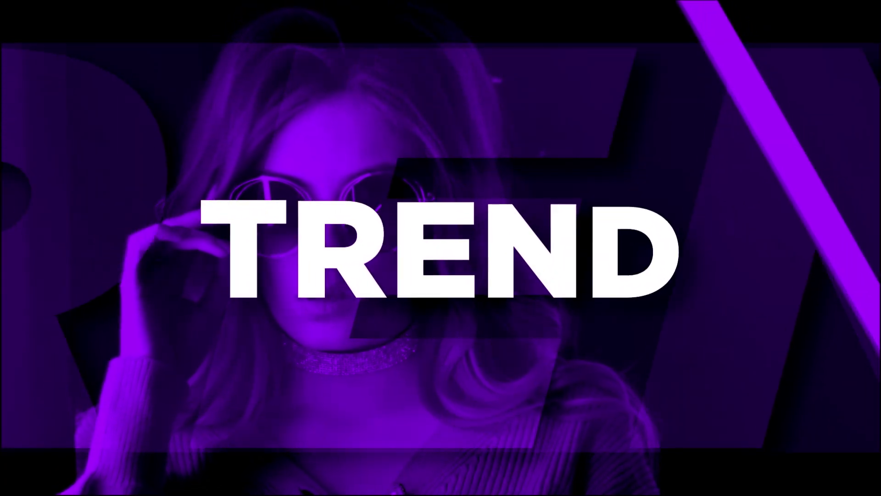